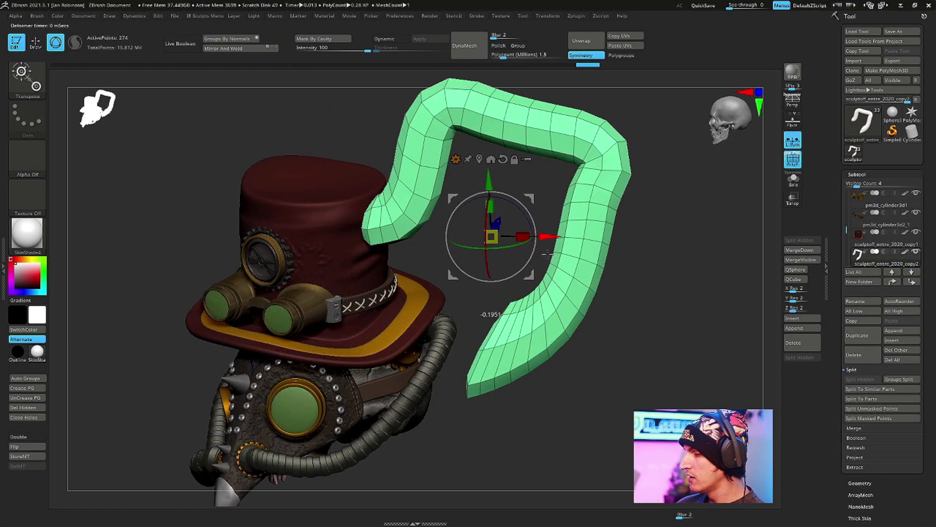
{"action": "key", "text": "space"}
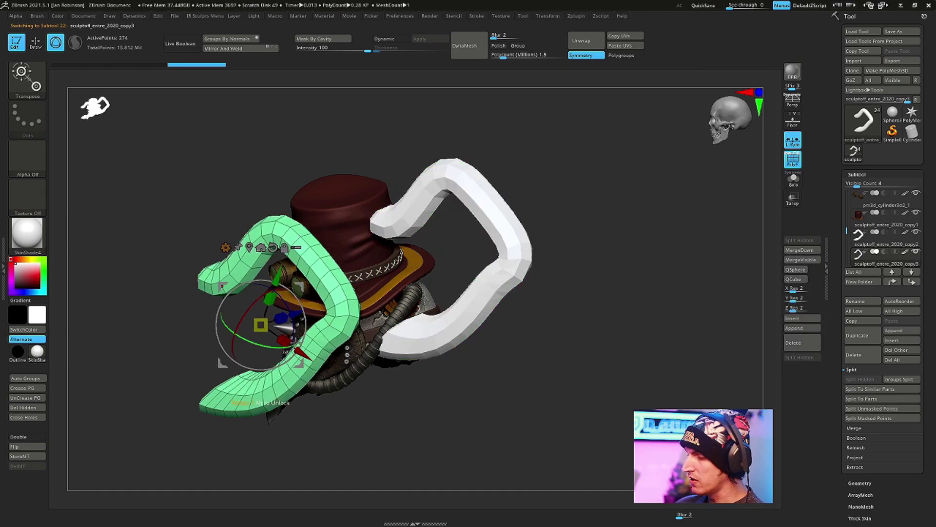
{"action": "left_click", "coordinate": [272, 251]}
{"action": "left_click", "coordinate": [312, 283]}
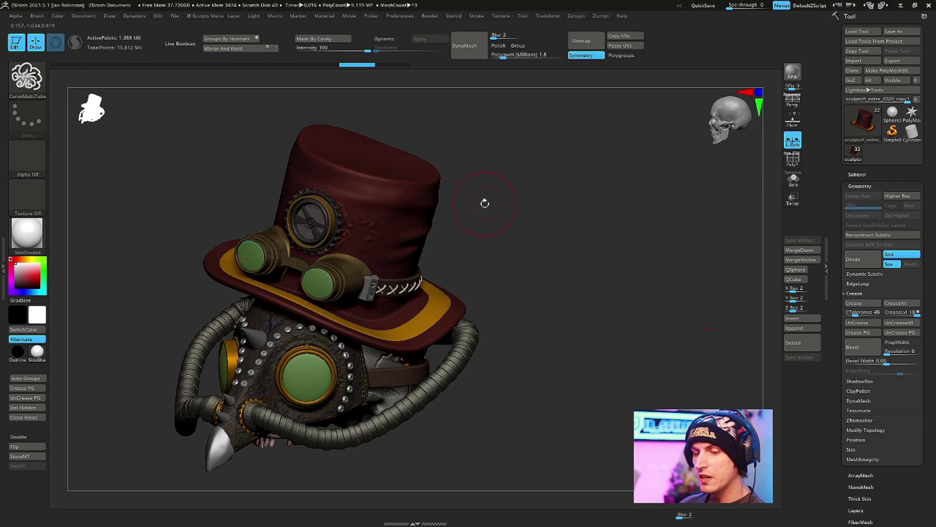
Step: Draw a straight tube outward from the side of the hat's crown with the CurveMultiTube brush
{"action": "key", "text": "b"}
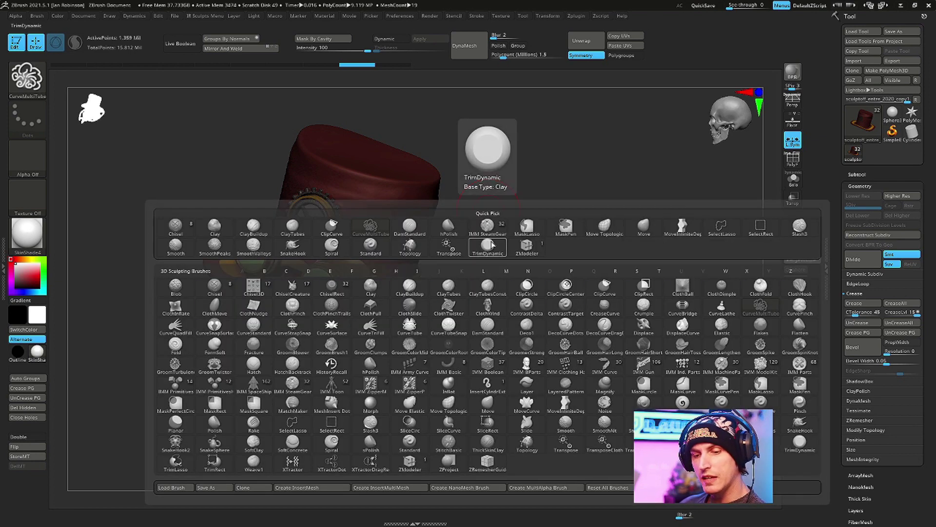
{"action": "key", "text": "c"}
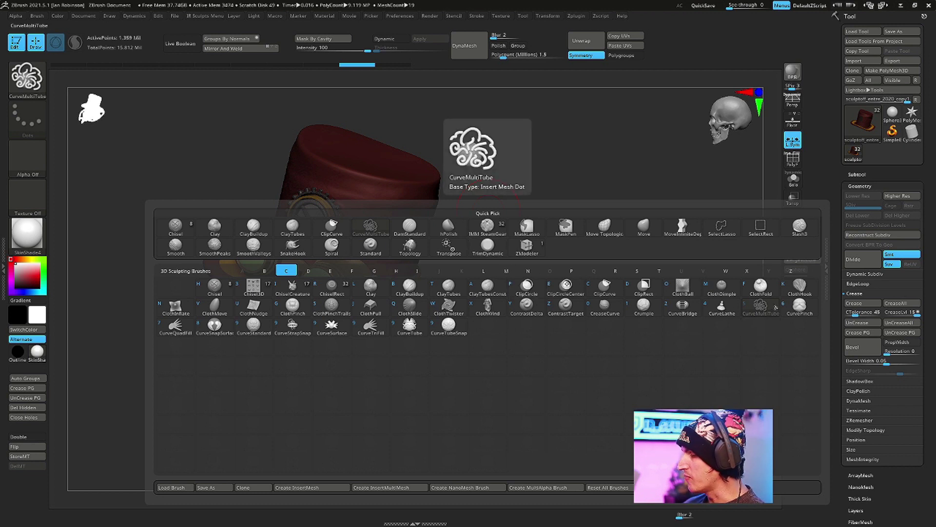
{"action": "key", "text": "Escape"}
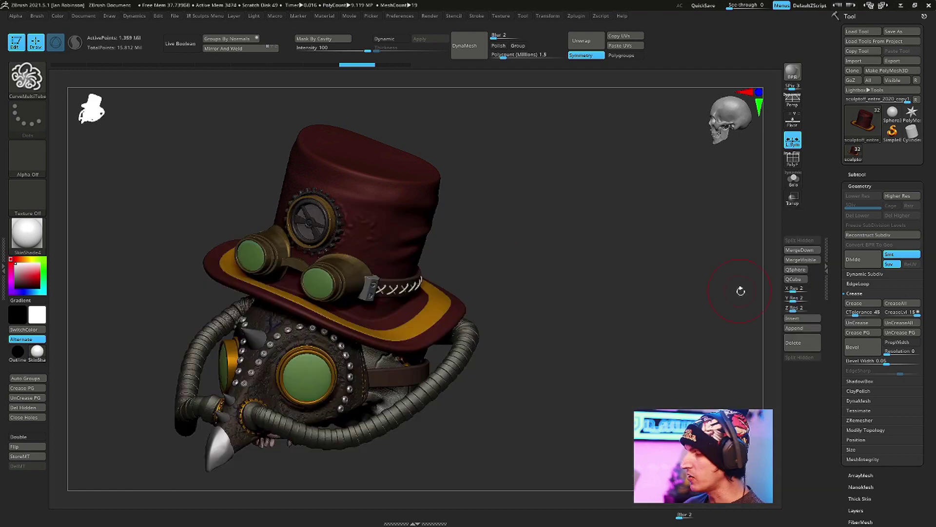
{"action": "mouse_move", "coordinate": [544, 185]}
{"action": "left_mouse_down"}
{"action": "mouse_move", "coordinate": [581, 184]}
{"action": "mouse_move", "coordinate": [576, 215]}
{"action": "left_mouse_up"}
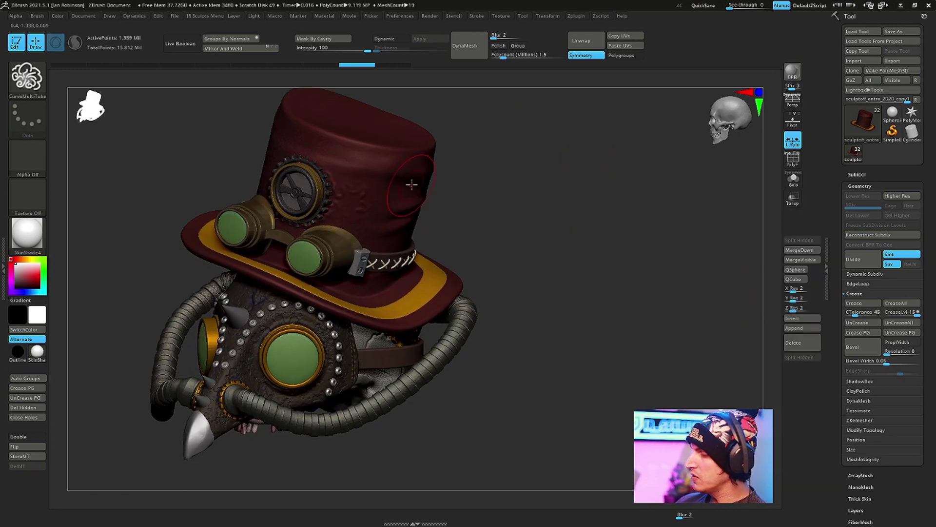
{"action": "left_click_drag", "start_coordinate": [414, 186], "coordinate": [668, 300]}
{"action": "mouse_move", "coordinate": [537, 378]}
{"action": "left_mouse_down"}
{"action": "mouse_move", "coordinate": [558, 361]}
{"action": "mouse_move", "coordinate": [546, 376]}
{"action": "left_mouse_up"}
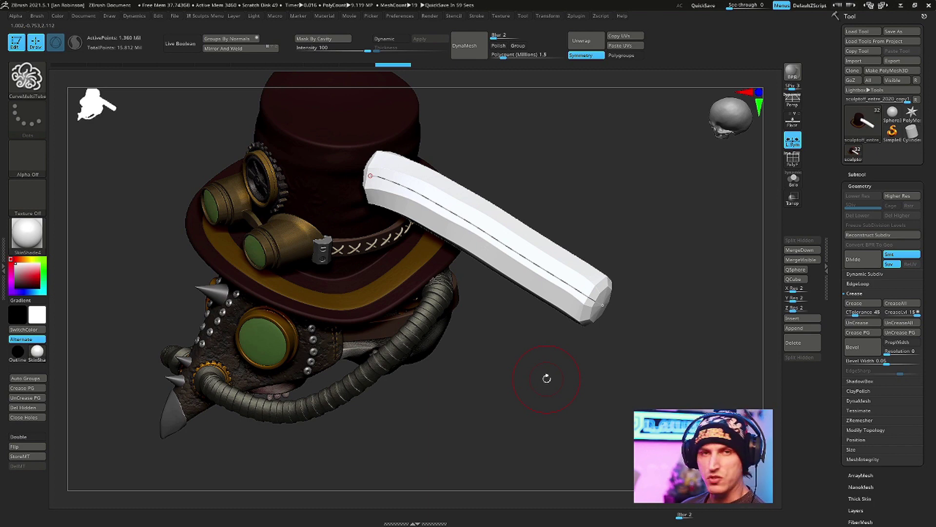
{"action": "left_click_drag", "start_coordinate": [657, 261], "coordinate": [666, 222]}
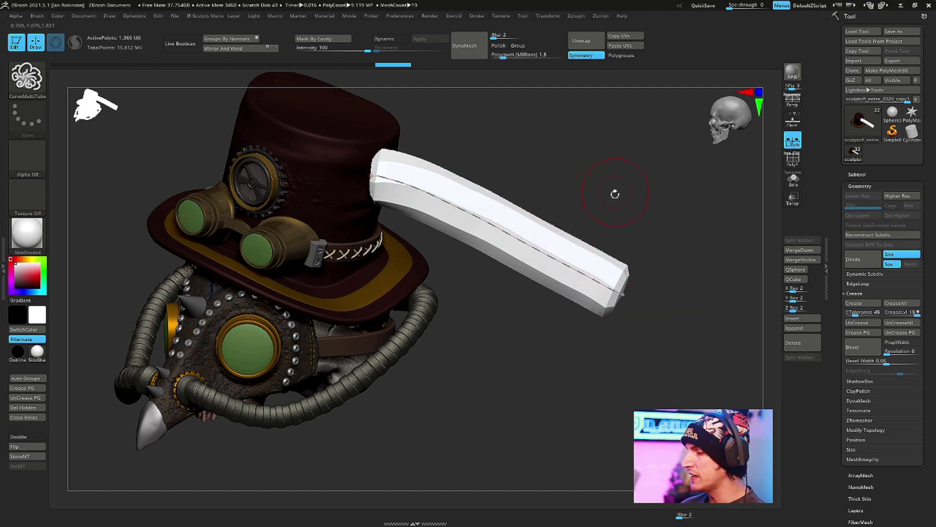
{"action": "left_click_drag", "start_coordinate": [615, 194], "coordinate": [622, 181]}
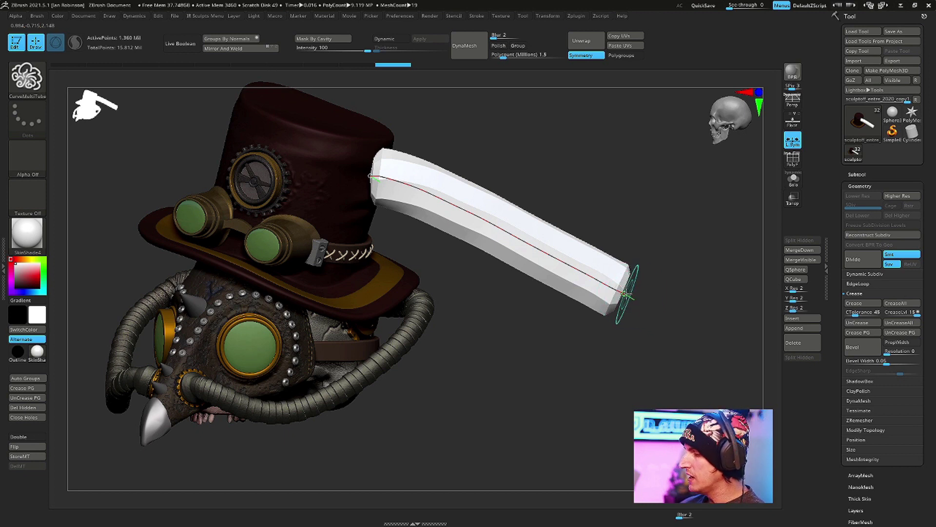
Step: Pull both ends of the tube's curve to seat one end in the hat and bend the free end downward
{"action": "left_click_drag", "start_coordinate": [630, 307], "coordinate": [659, 462]}
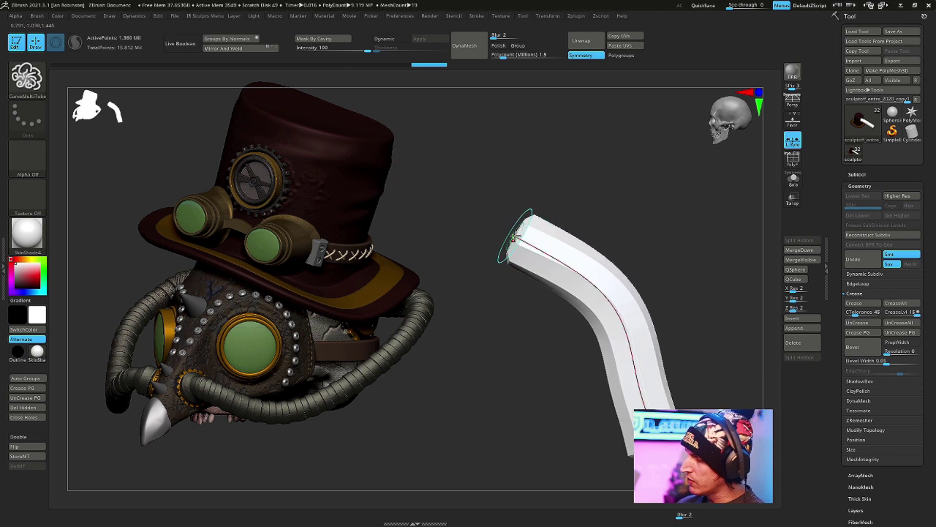
{"action": "left_click_drag", "start_coordinate": [514, 234], "coordinate": [326, 167]}
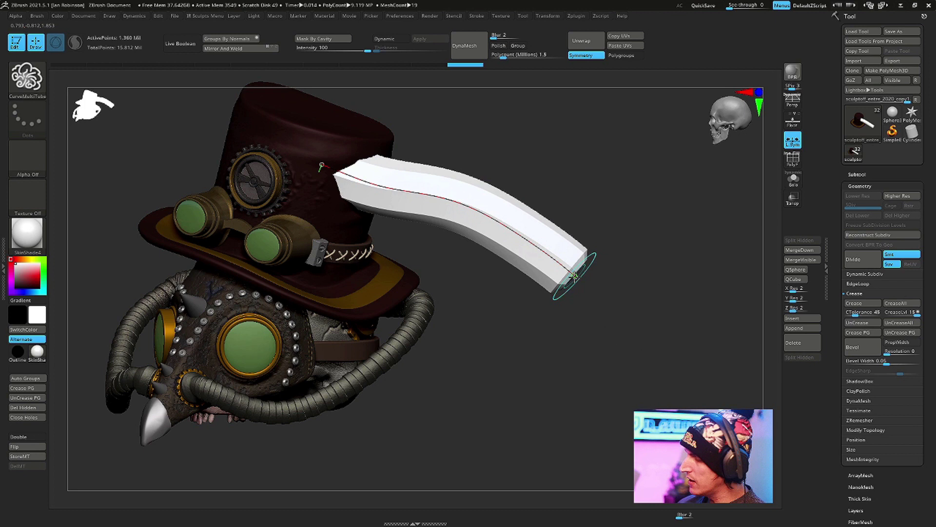
{"action": "left_click_drag", "start_coordinate": [582, 277], "coordinate": [608, 345]}
{"action": "left_click_drag", "start_coordinate": [529, 254], "coordinate": [604, 178]}
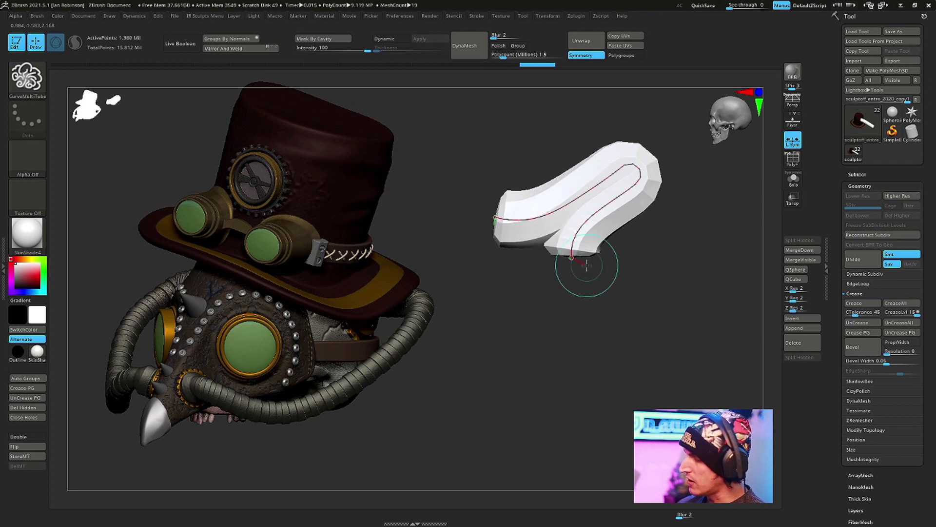
{"action": "left_click_drag", "start_coordinate": [582, 314], "coordinate": [601, 376]}
{"action": "left_click_drag", "start_coordinate": [530, 211], "coordinate": [335, 167]}
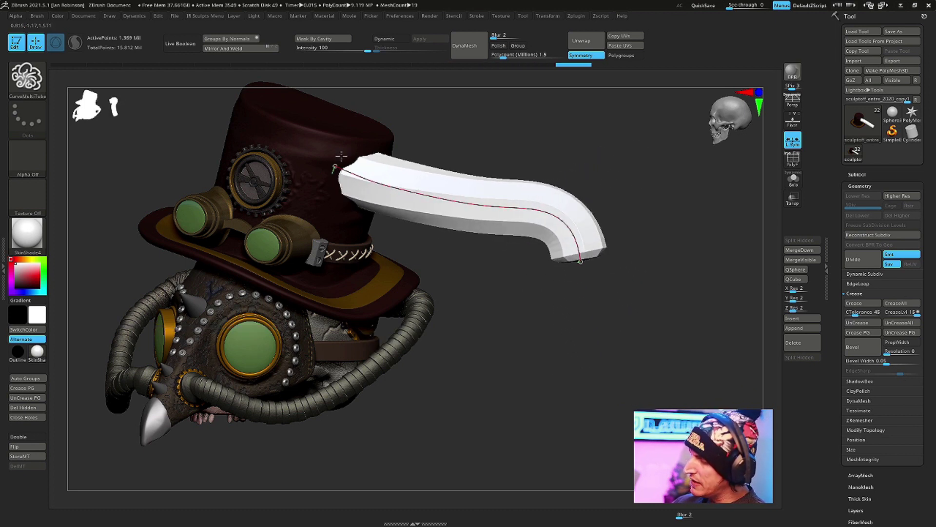
{"action": "left_click_drag", "start_coordinate": [580, 261], "coordinate": [584, 293]}
{"action": "left_click_drag", "start_coordinate": [599, 199], "coordinate": [639, 219]}
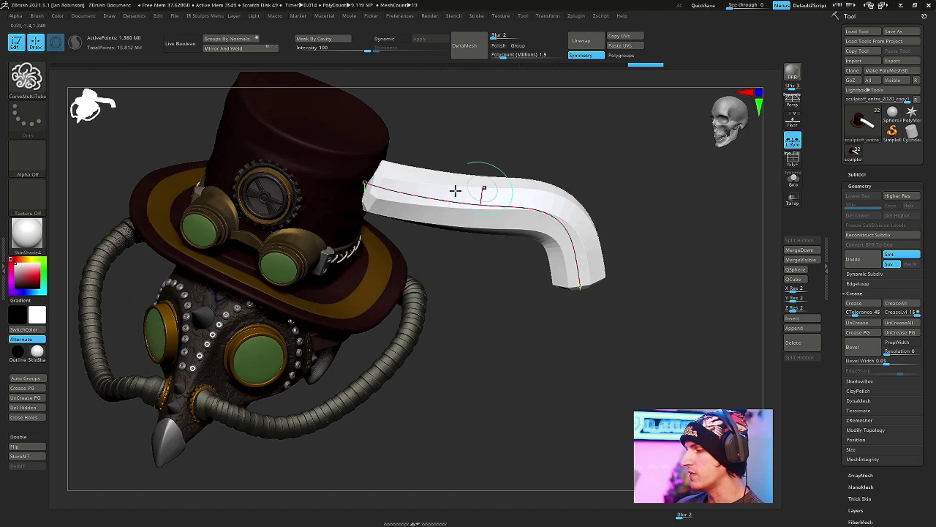
{"action": "left_click_drag", "start_coordinate": [569, 140], "coordinate": [595, 199]}
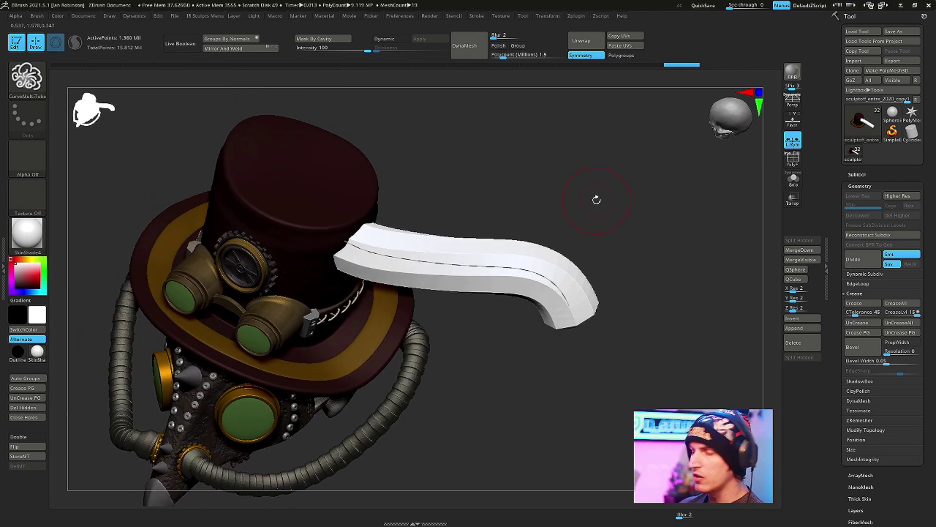
{"action": "left_click_drag", "start_coordinate": [544, 158], "coordinate": [394, 174]}
{"action": "left_click_drag", "start_coordinate": [627, 182], "coordinate": [756, 186]}
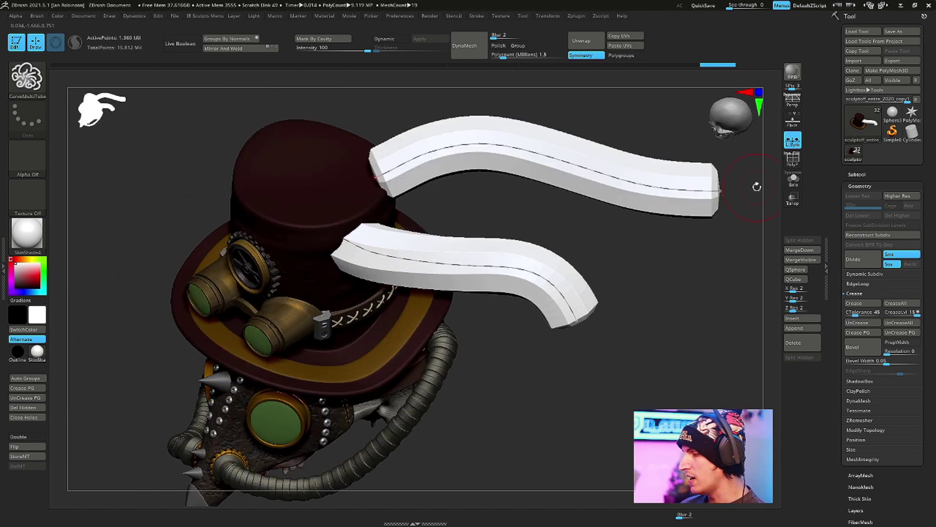
{"action": "key", "text": "ctrl+z"}
Step: Drop the active curve from the tube and switch to the Move brush
{"action": "left_click", "coordinate": [344, 179]}
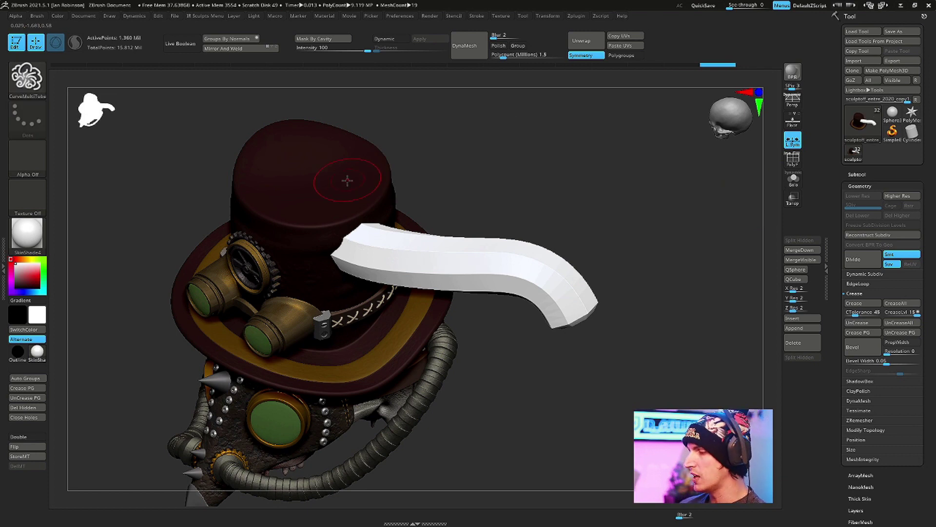
{"action": "left_click_drag", "start_coordinate": [535, 167], "coordinate": [537, 124]}
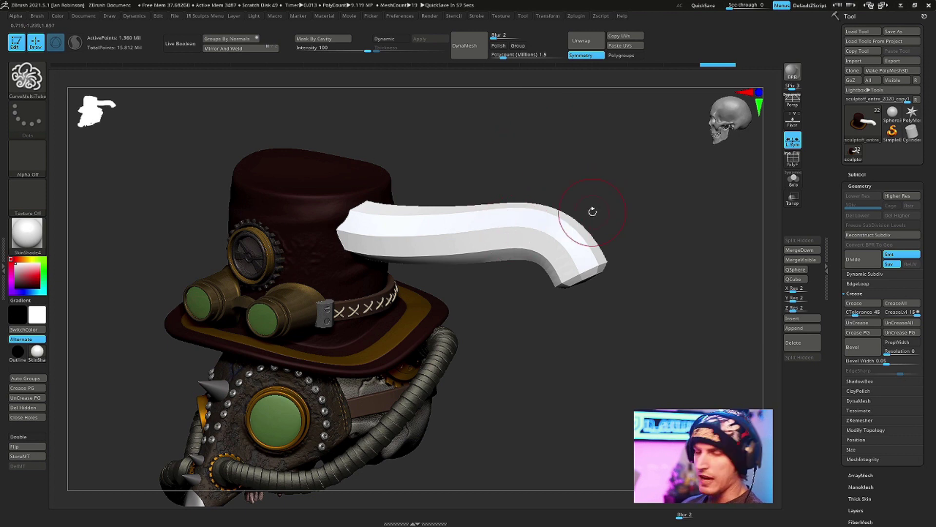
{"action": "key", "text": "b"}
{"action": "key", "text": "m"}
{"action": "key", "text": "v"}
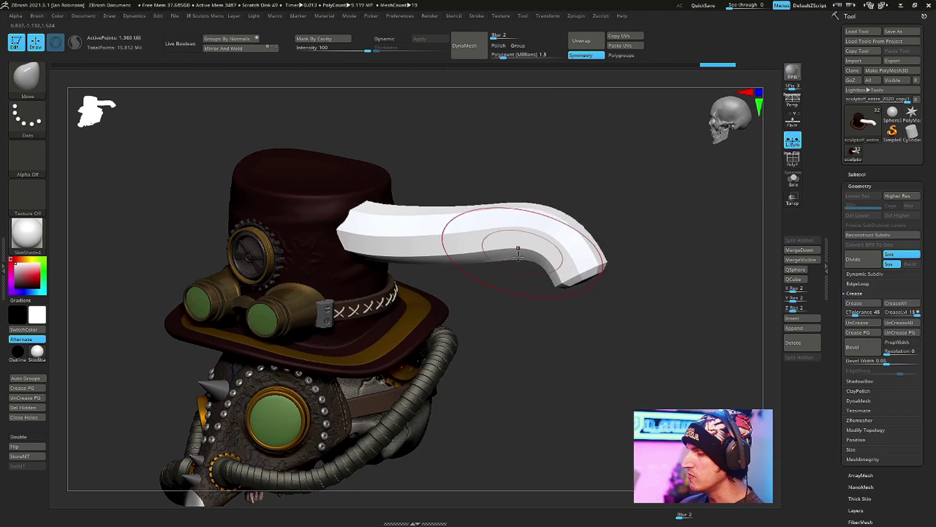
{"action": "key", "text": "ctrl"}
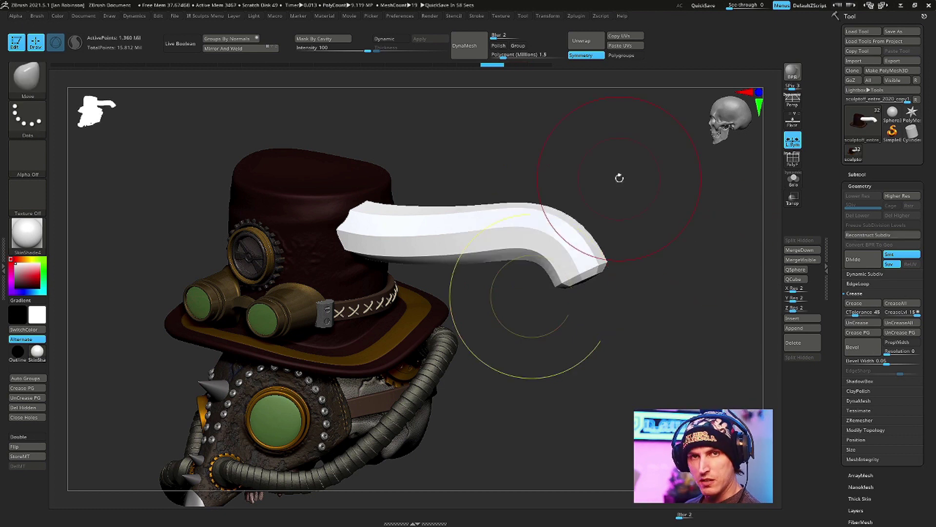
Step: Split the unmasked tube off the hat into its own subtool and display the polygroup wireframe
{"action": "left_click", "coordinate": [857, 174]}
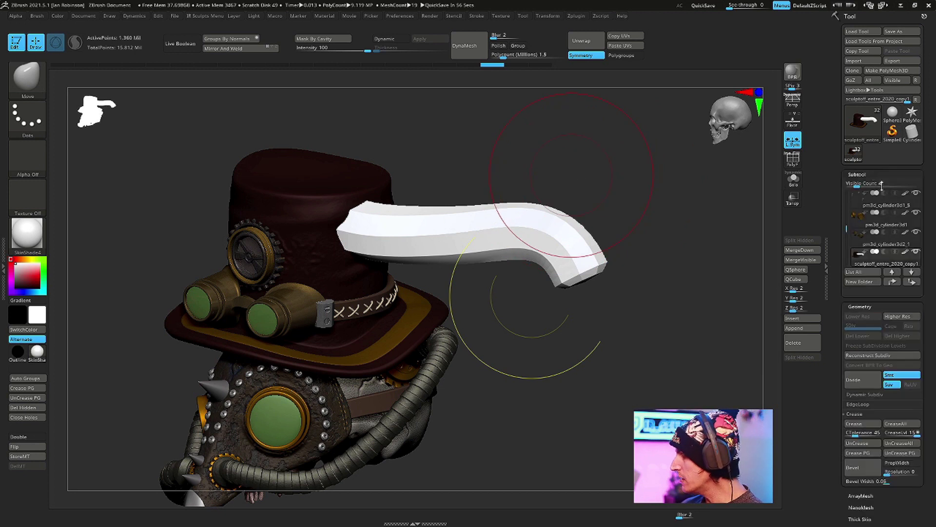
{"action": "left_click", "coordinate": [867, 370]}
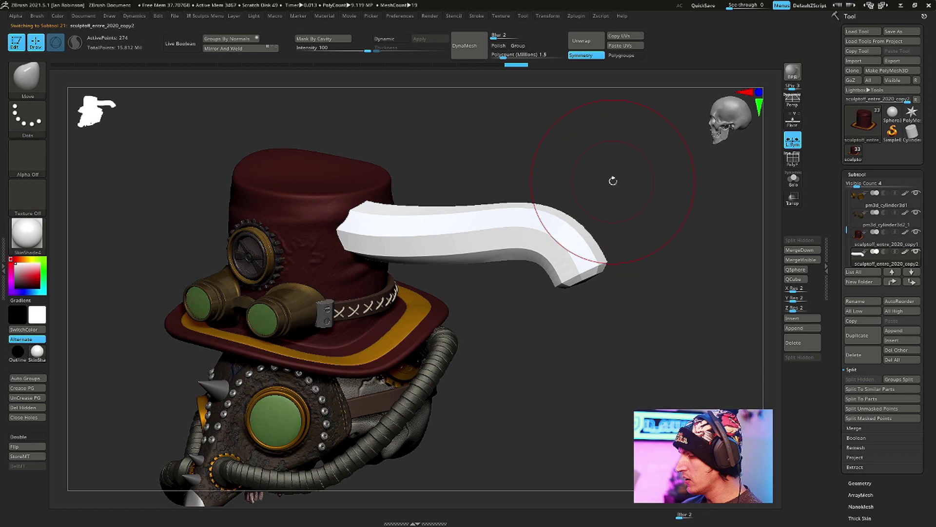
{"action": "key", "text": "shift+f"}
{"action": "left_click_drag", "start_coordinate": [633, 188], "coordinate": [653, 195]}
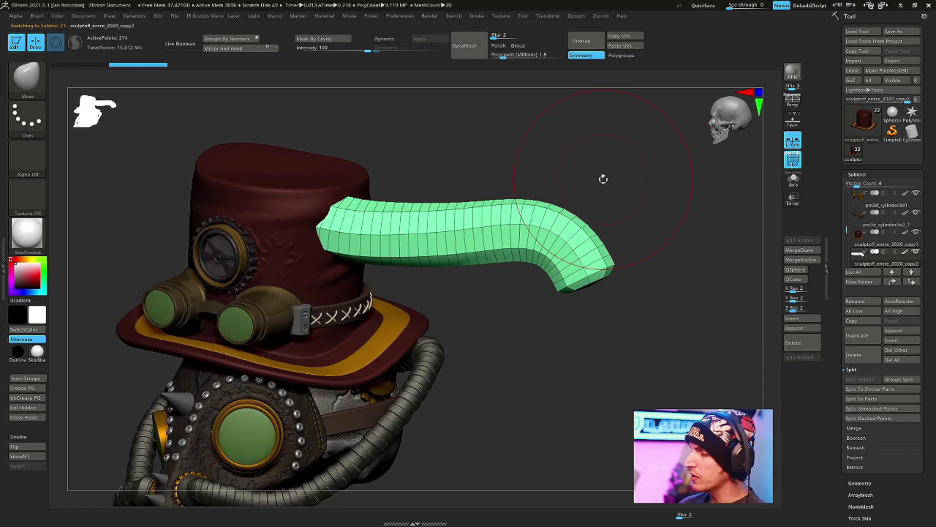
Step: Bring up the transform gizmo on the tube, unlock it, reset its orientation and centre it on the mesh
{"action": "key", "text": "w"}
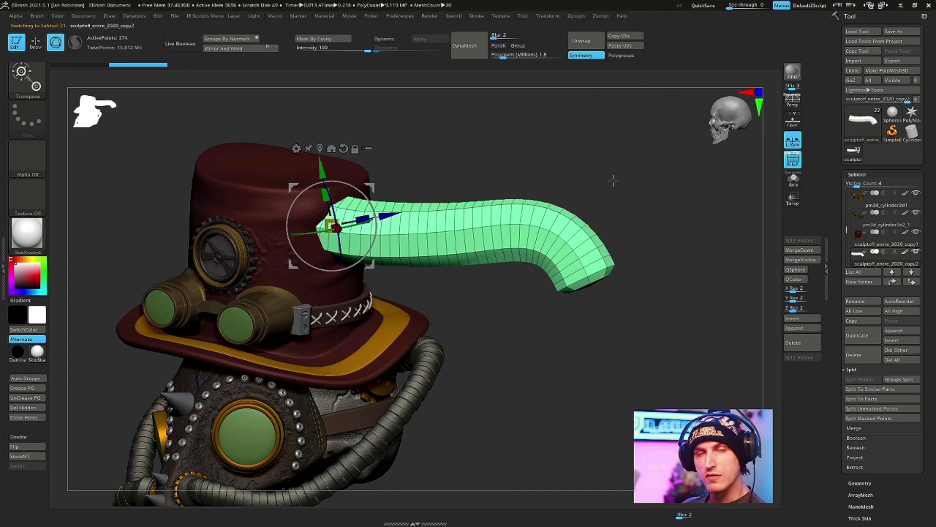
{"action": "left_click_drag", "start_coordinate": [710, 214], "coordinate": [722, 211]}
{"action": "left_click", "coordinate": [354, 148]}
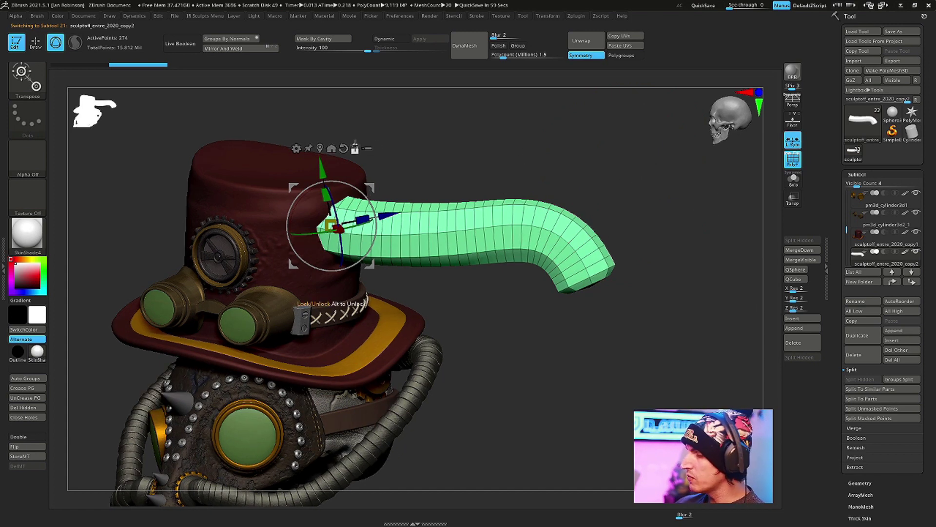
{"action": "left_click", "coordinate": [344, 148]}
{"action": "left_click", "coordinate": [320, 148], "text": "alt"}
Step: Rotate the gizmo independently of the mesh to align it with the tube's length
{"action": "left_click_drag", "start_coordinate": [606, 171], "coordinate": [645, 174]}
{"action": "left_click_drag", "start_coordinate": [768, 235], "coordinate": [694, 263]}
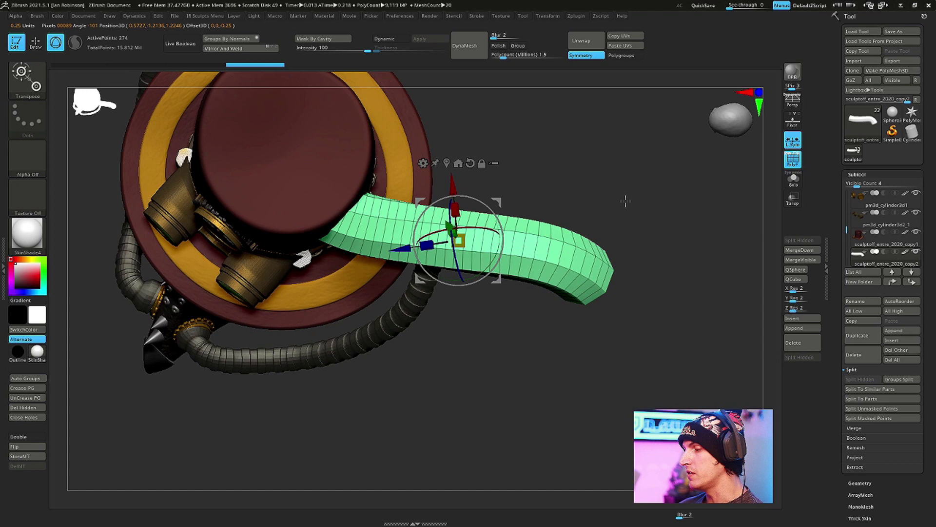
{"action": "mouse_move", "coordinate": [568, 168]}
{"action": "left_mouse_down"}
{"action": "mouse_move", "coordinate": [585, 184]}
{"action": "mouse_move", "coordinate": [580, 176]}
{"action": "left_mouse_up"}
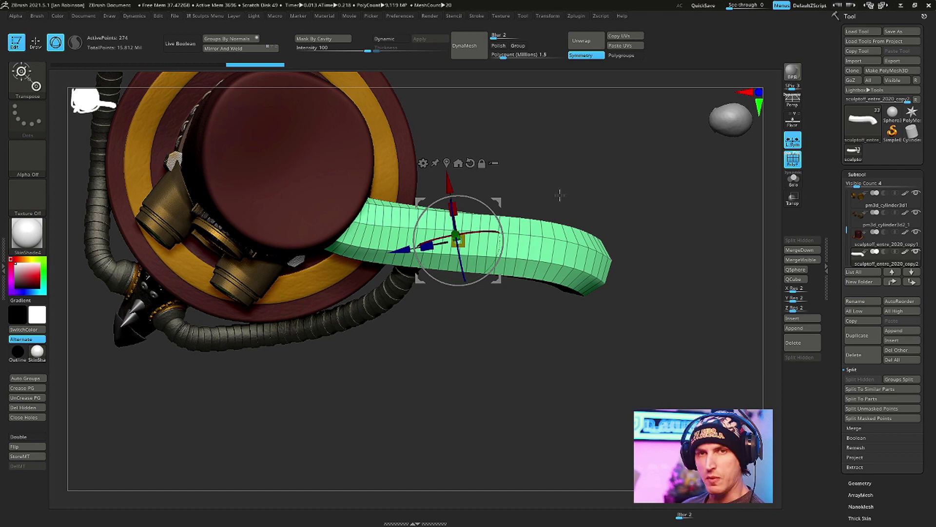
{"action": "left_click_drag", "start_coordinate": [505, 251], "coordinate": [424, 164], "text": "alt"}
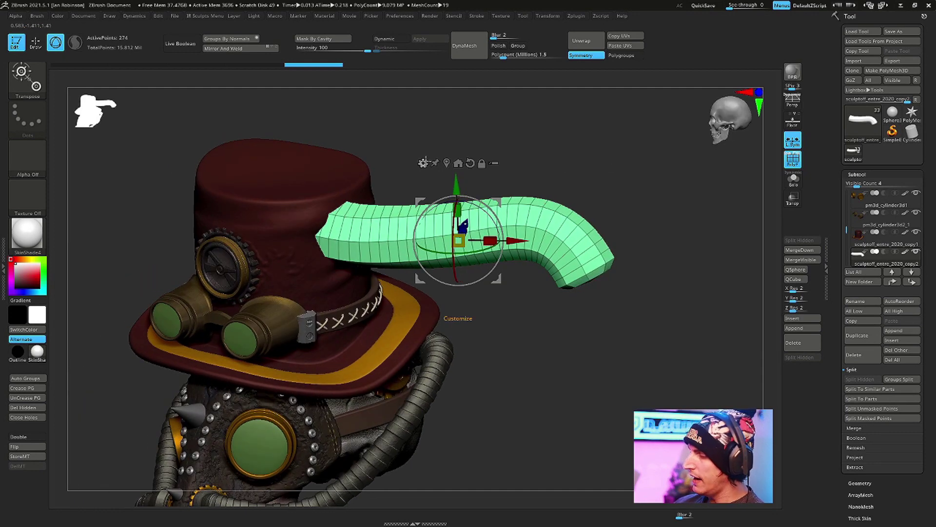
Step: Apply the Bend Curve deformer to the tube and move its control points to arch the tube into a large hook
{"action": "left_click", "coordinate": [423, 162]}
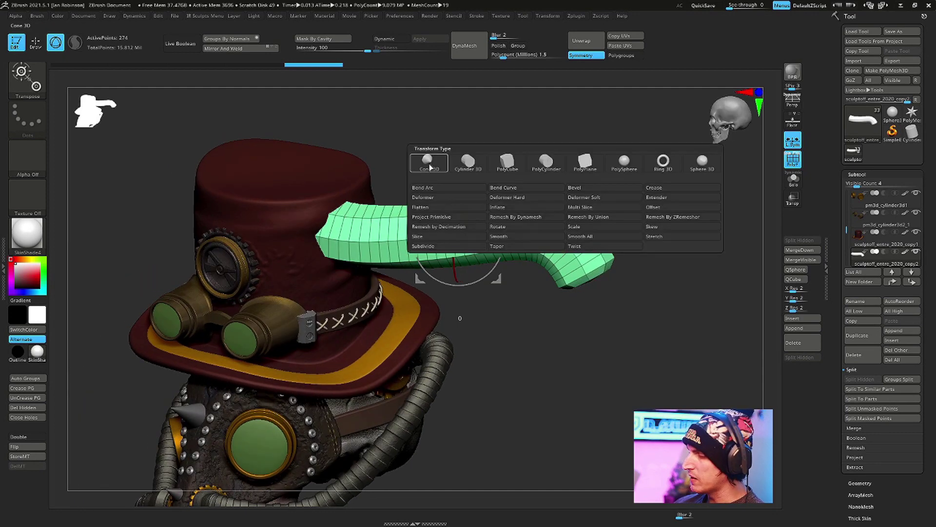
{"action": "left_click", "coordinate": [537, 190]}
{"action": "left_click_drag", "start_coordinate": [678, 244], "coordinate": [707, 220]}
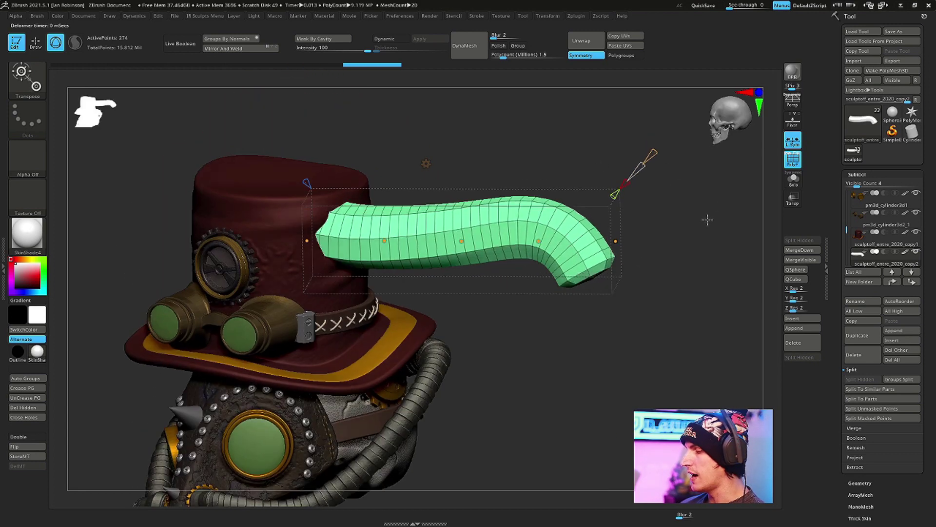
{"action": "left_click_drag", "start_coordinate": [616, 241], "coordinate": [596, 349]}
{"action": "left_click_drag", "start_coordinate": [461, 240], "coordinate": [478, 189]}
{"action": "left_click_drag", "start_coordinate": [387, 232], "coordinate": [404, 170]}
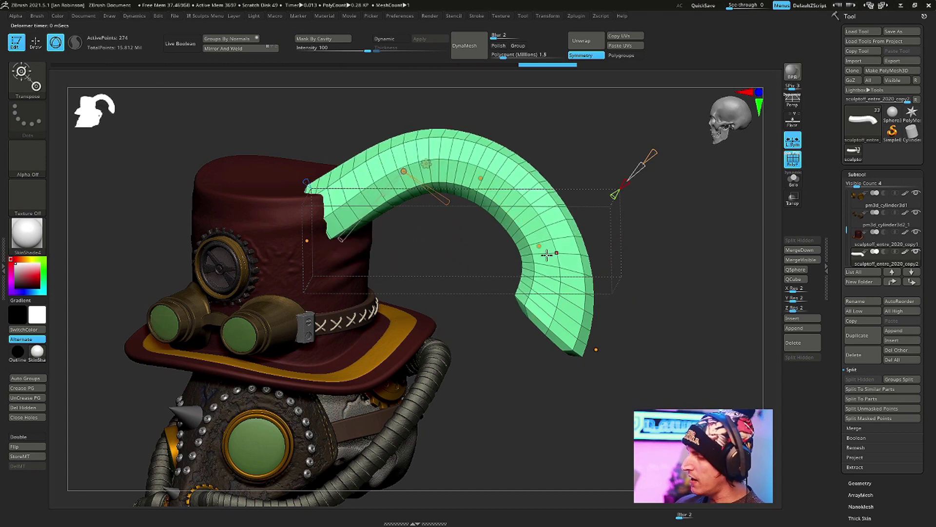
{"action": "left_click_drag", "start_coordinate": [540, 246], "coordinate": [544, 315]}
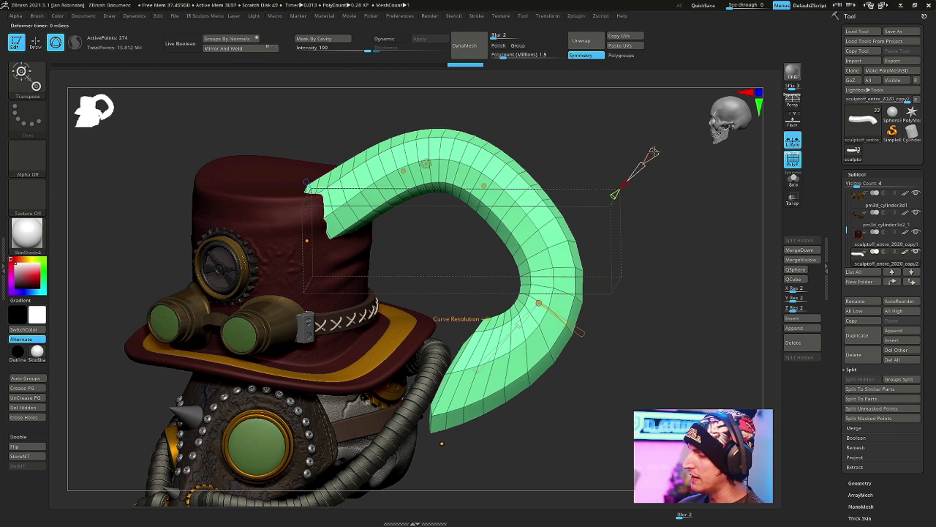
Step: Increase the deformer's Curve Resolution and reposition the added points to widen the arch and bend the tube's base toward the hat
{"action": "mouse_move", "coordinate": [656, 136]}
{"action": "left_mouse_down"}
{"action": "mouse_move", "coordinate": [660, 154]}
{"action": "mouse_move", "coordinate": [661, 140]}
{"action": "left_mouse_up"}
{"action": "left_click_drag", "start_coordinate": [525, 234], "coordinate": [557, 213]}
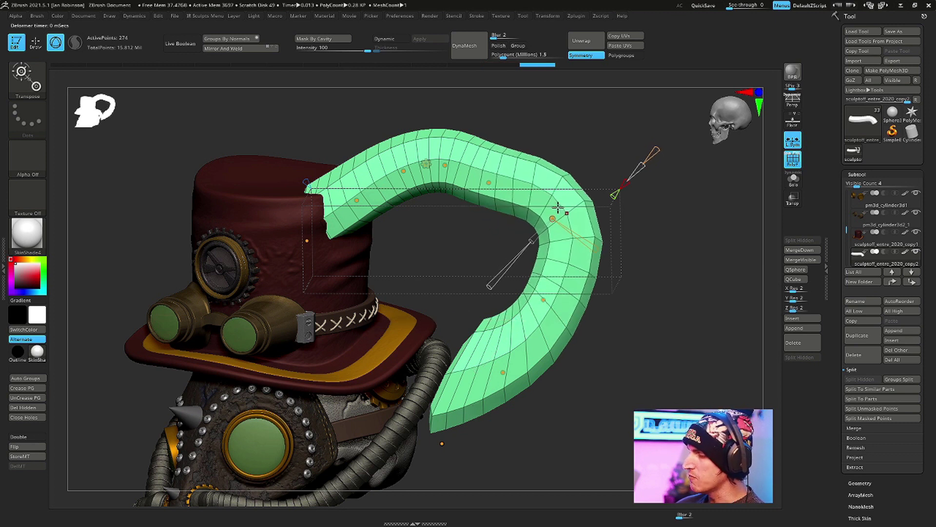
{"action": "left_click_drag", "start_coordinate": [489, 182], "coordinate": [444, 132]}
{"action": "left_click_drag", "start_coordinate": [406, 163], "coordinate": [382, 131]}
{"action": "left_click_drag", "start_coordinate": [352, 195], "coordinate": [389, 232]}
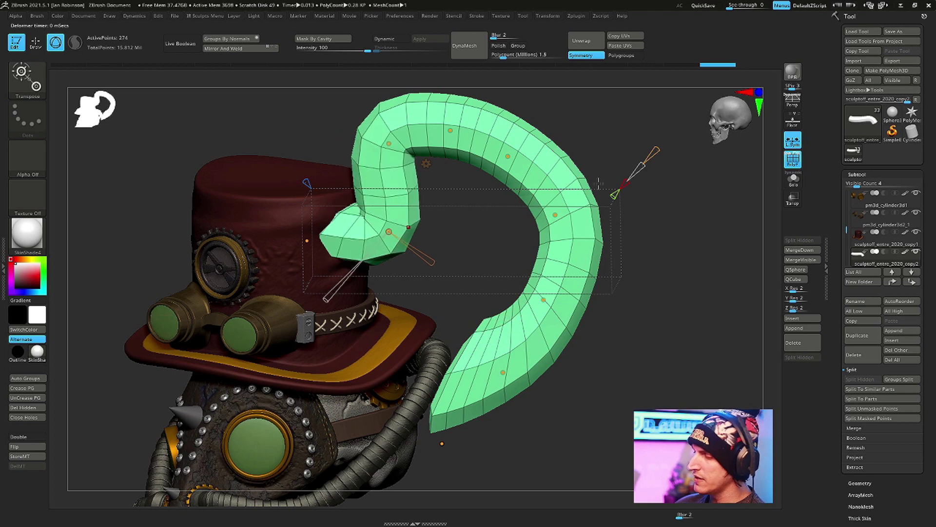
{"action": "key", "text": "ctrl+z"}
{"action": "mouse_move", "coordinate": [686, 234]}
{"action": "left_mouse_down", "text": "alt"}
{"action": "mouse_move", "coordinate": [684, 213]}
{"action": "mouse_move", "coordinate": [686, 226]}
{"action": "left_mouse_up", "text": "alt"}
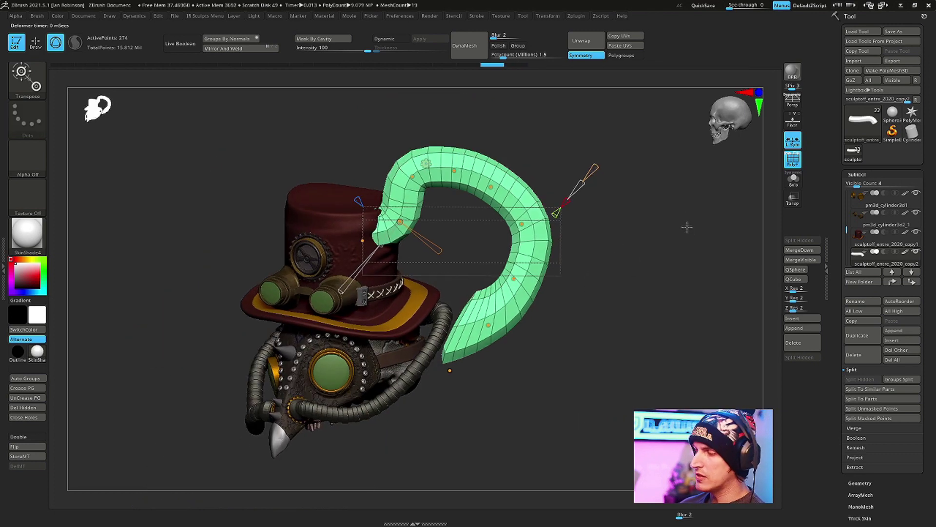
Step: Accept the tube's bent shape and apply the Bend Curve deformer to it again
{"action": "left_click", "coordinate": [427, 162]}
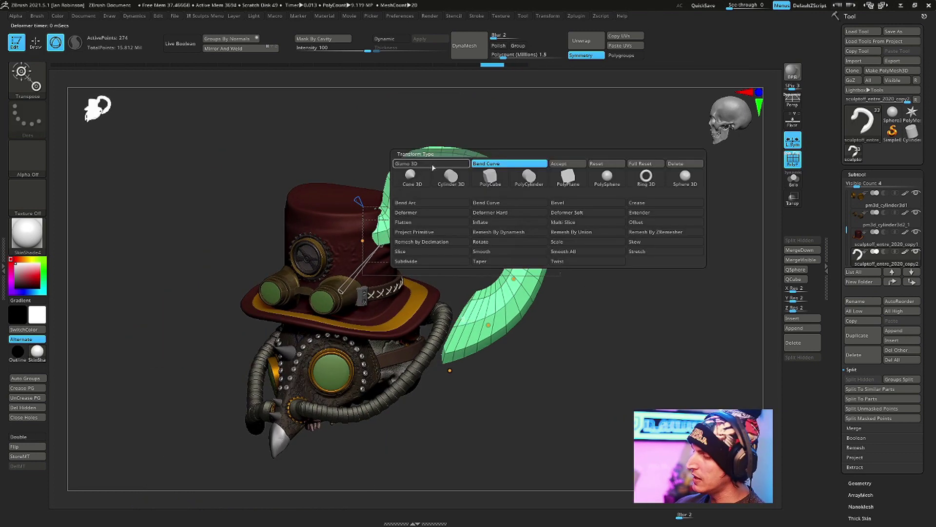
{"action": "left_click", "coordinate": [576, 167]}
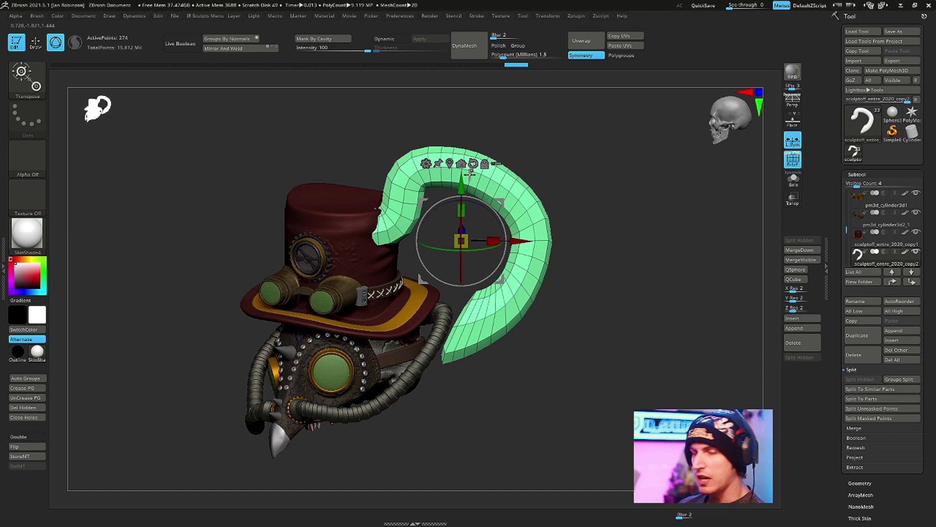
{"action": "left_click", "coordinate": [426, 163]}
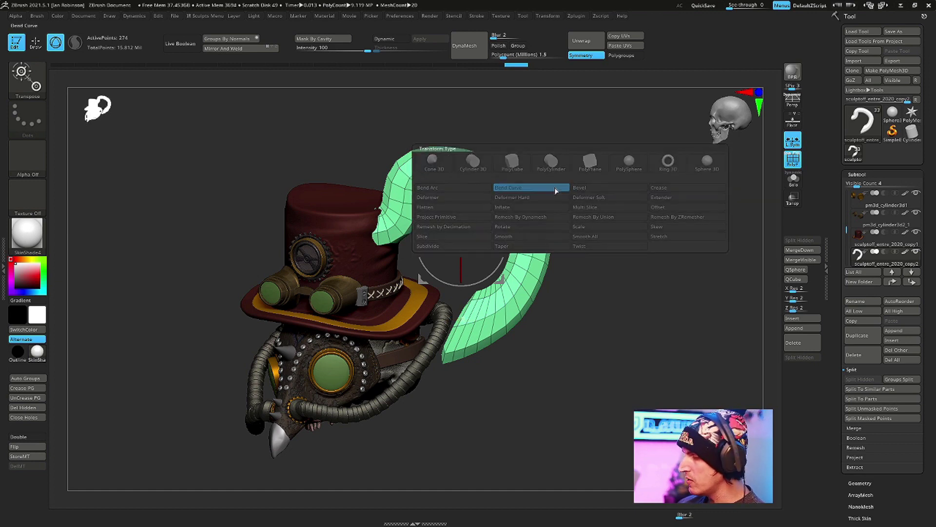
{"action": "left_click", "coordinate": [555, 188]}
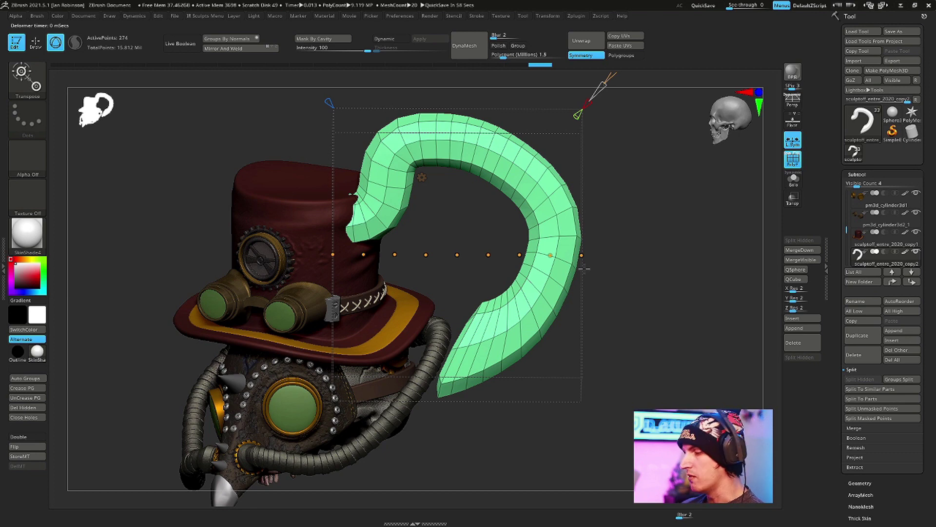
{"action": "left_click_drag", "start_coordinate": [658, 184], "coordinate": [646, 225]}
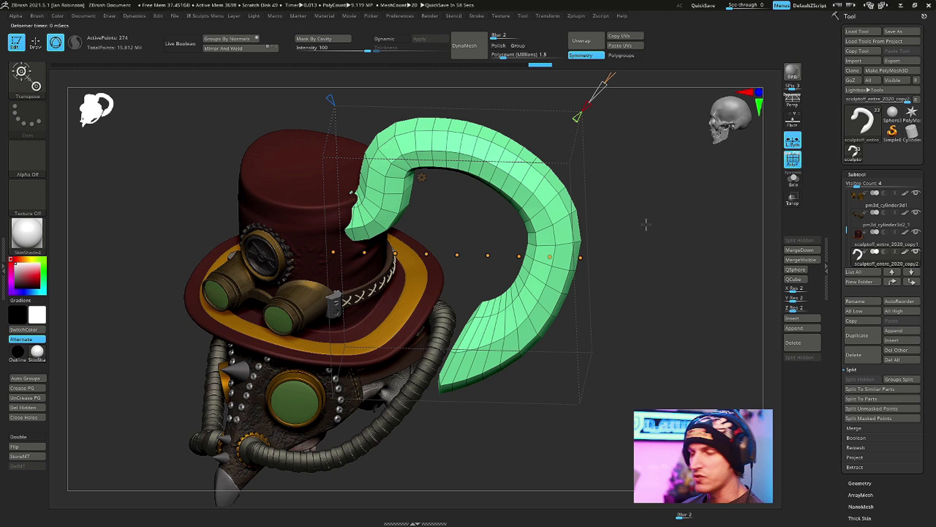
Step: Undo accepting the bend and reapplying Bend Curve to the tube
{"action": "key", "text": "ctrl+z"}
{"action": "key", "text": "ctrl+z"}
{"action": "left_click_drag", "start_coordinate": [663, 216], "coordinate": [659, 209]}
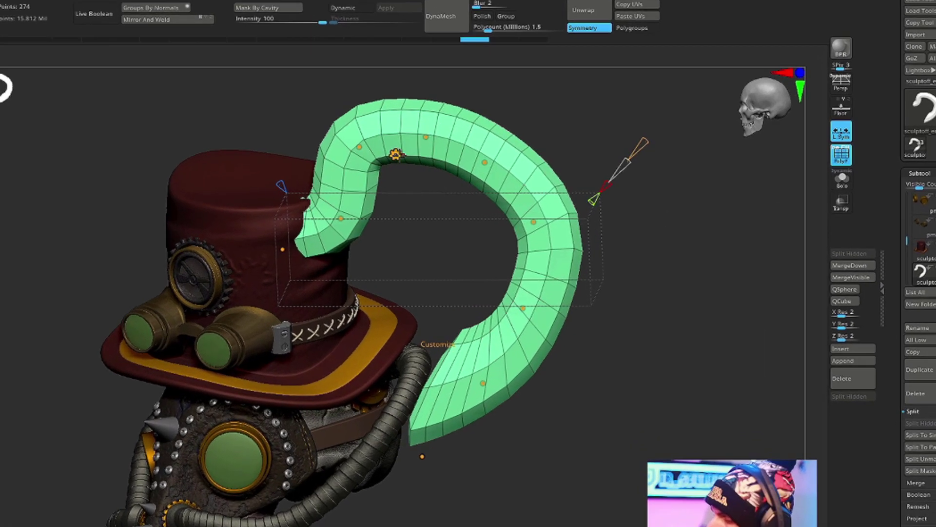
Step: Switch the tube's transform type from Bend Curve to Gizmo 3D without accepting the deformation
{"action": "left_click", "coordinate": [397, 154]}
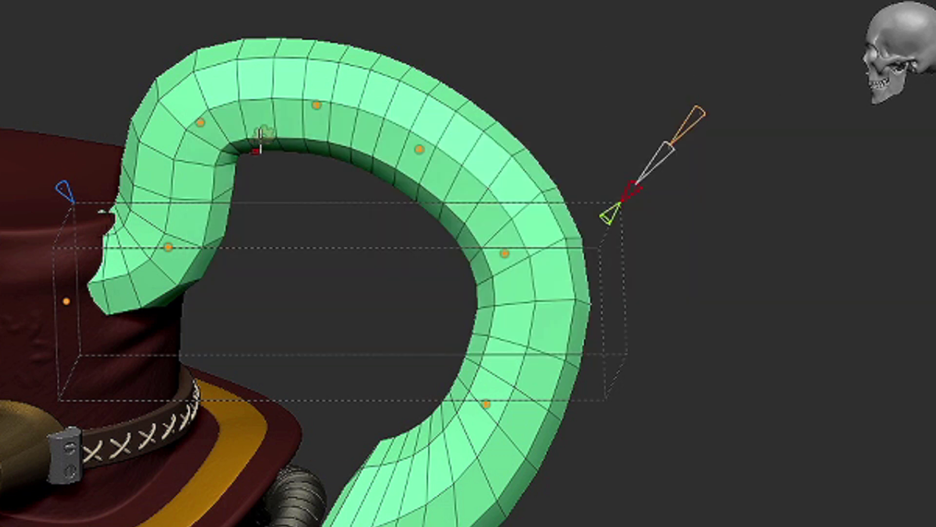
{"action": "left_click", "coordinate": [264, 134]}
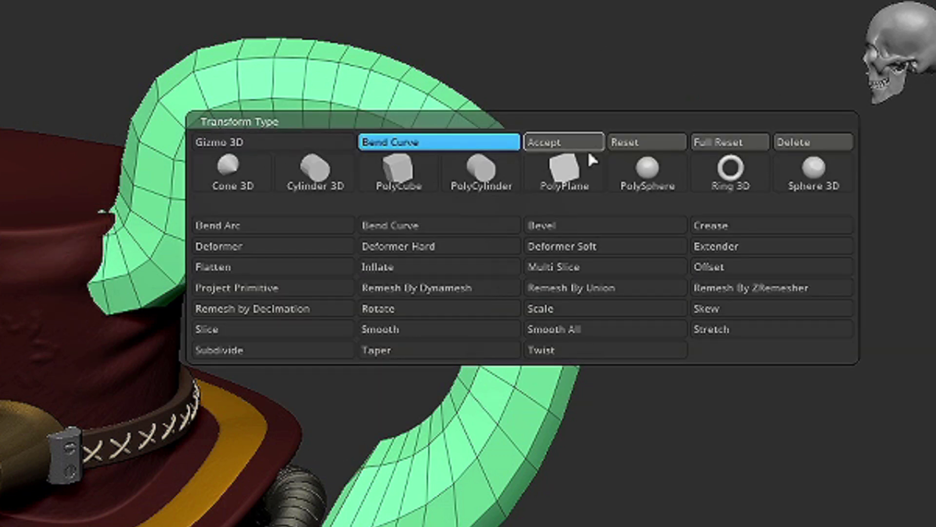
{"action": "left_click", "coordinate": [273, 143]}
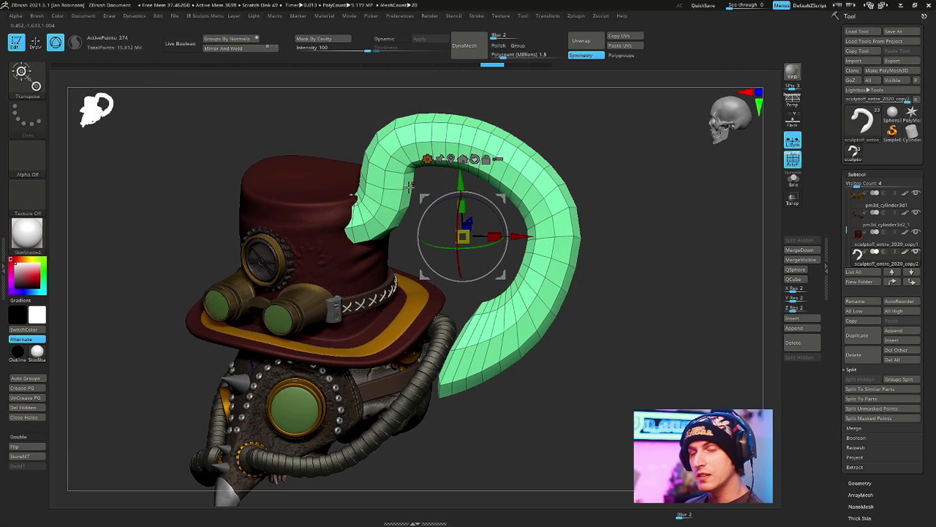
Step: Return the tube to its existing Bend Curve and move the upper control points outward to give the arch a more angular shape
{"action": "left_click", "coordinate": [428, 160]}
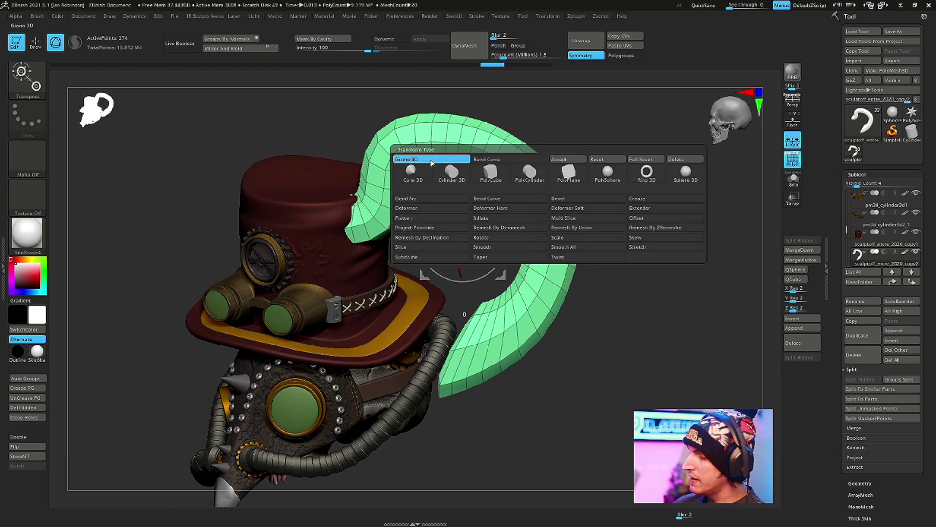
{"action": "left_click", "coordinate": [497, 161]}
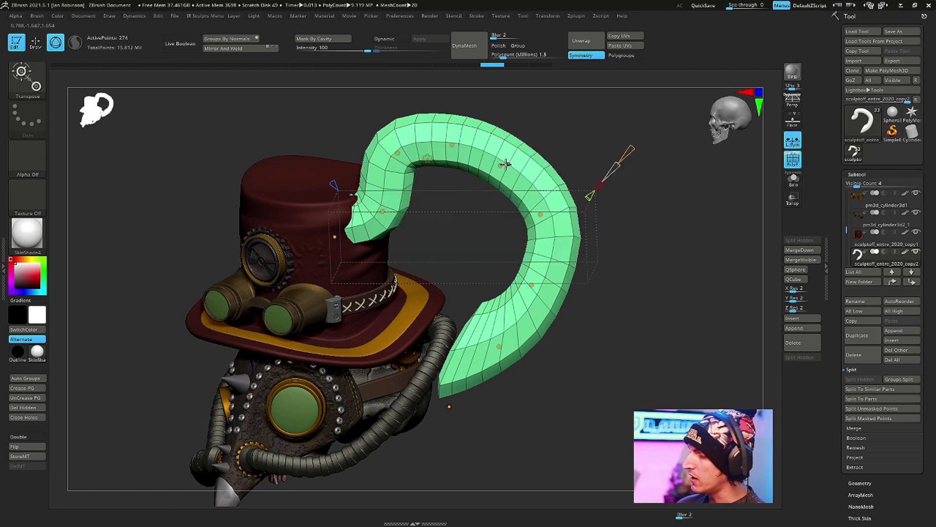
{"action": "left_click_drag", "start_coordinate": [504, 165], "coordinate": [542, 156]}
{"action": "left_click_drag", "start_coordinate": [459, 142], "coordinate": [482, 129]}
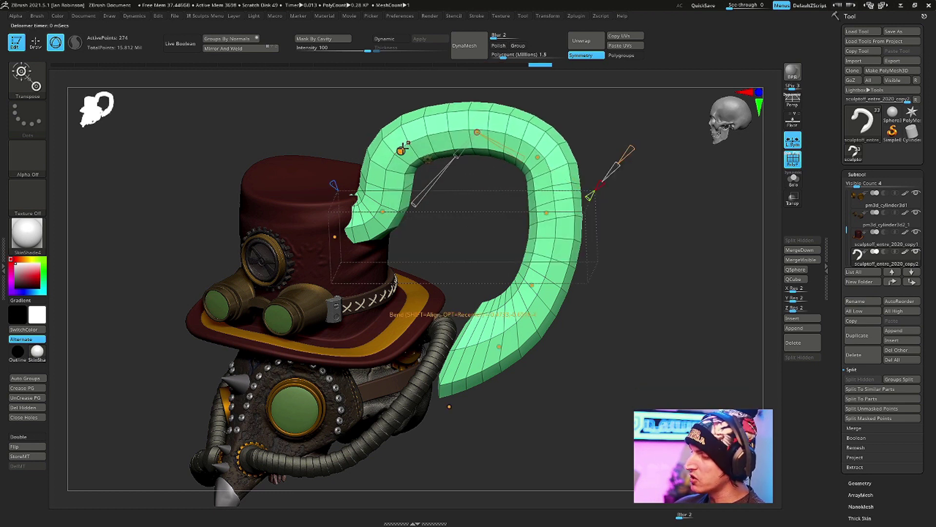
{"action": "left_click_drag", "start_coordinate": [403, 147], "coordinate": [464, 100]}
{"action": "left_click_drag", "start_coordinate": [539, 157], "coordinate": [577, 153]}
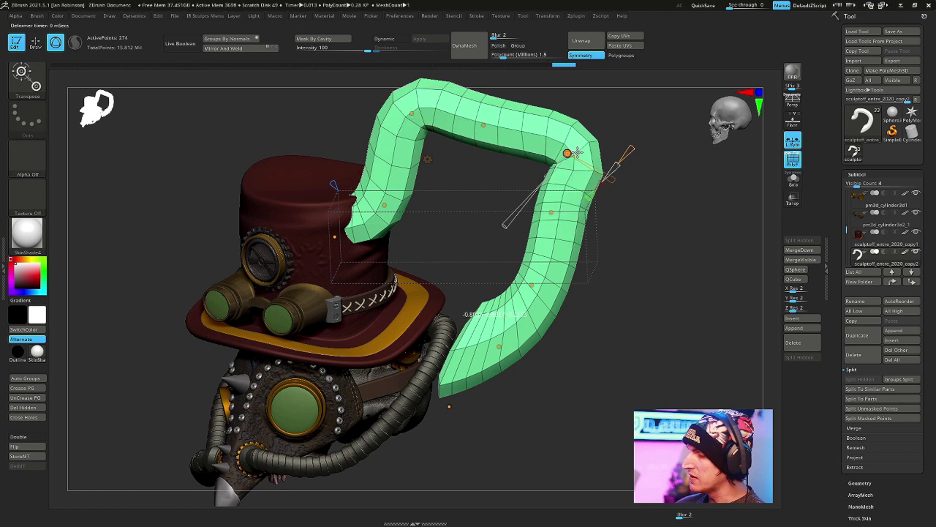
Step: Switch the tube back to Gizmo 3D without accepting the bend and rotate it so it tilts down behind the hat
{"action": "left_click", "coordinate": [428, 159]}
{"action": "left_click", "coordinate": [429, 160]}
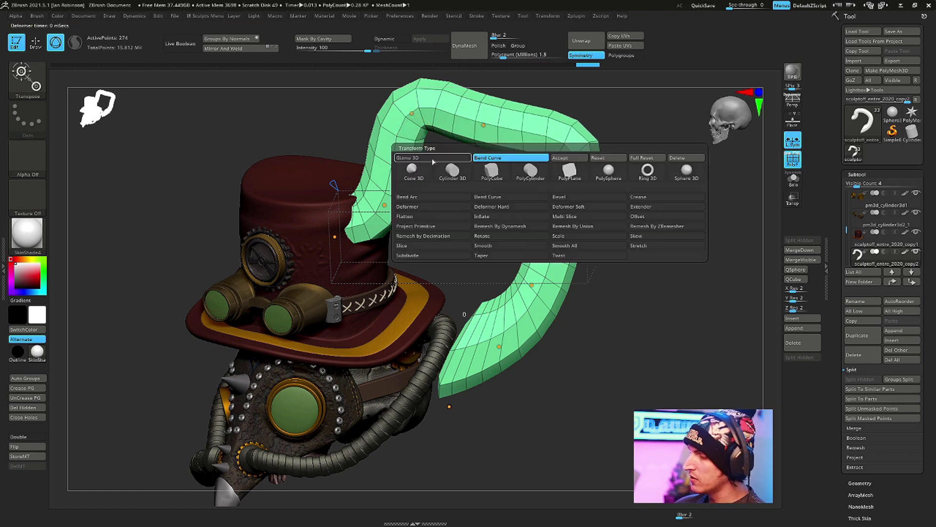
{"action": "left_click", "coordinate": [433, 158]}
{"action": "left_click_drag", "start_coordinate": [544, 264], "coordinate": [536, 289]}
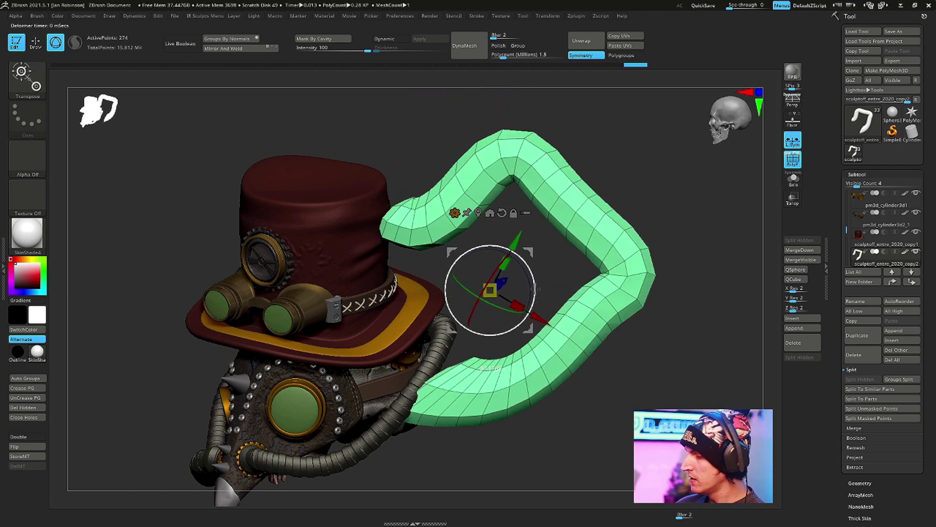
Step: Return the rotated tube to its existing Bend Curve and nudge the control point on its upper outer side
{"action": "left_click", "coordinate": [454, 212]}
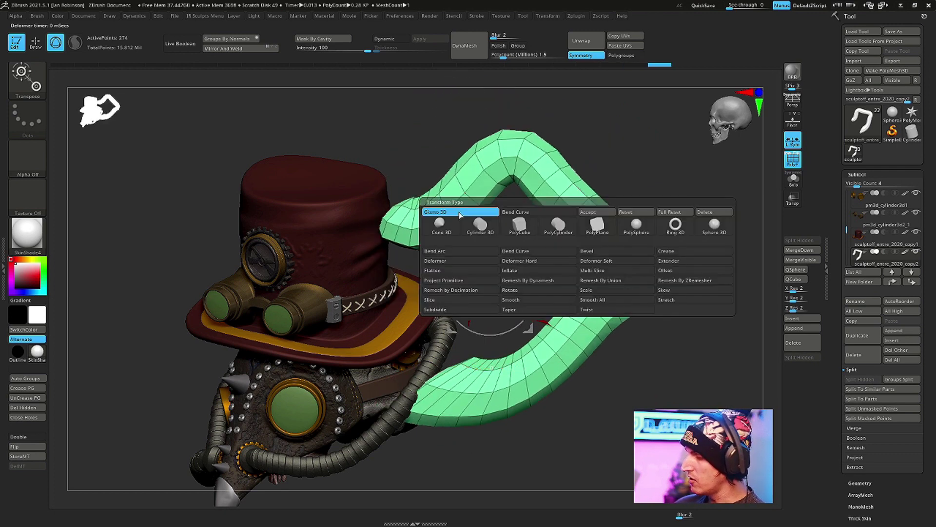
{"action": "left_click", "coordinate": [534, 213]}
{"action": "mouse_move", "coordinate": [570, 201]}
{"action": "left_mouse_down"}
{"action": "mouse_move", "coordinate": [594, 172]}
{"action": "mouse_move", "coordinate": [574, 195]}
{"action": "left_mouse_up"}
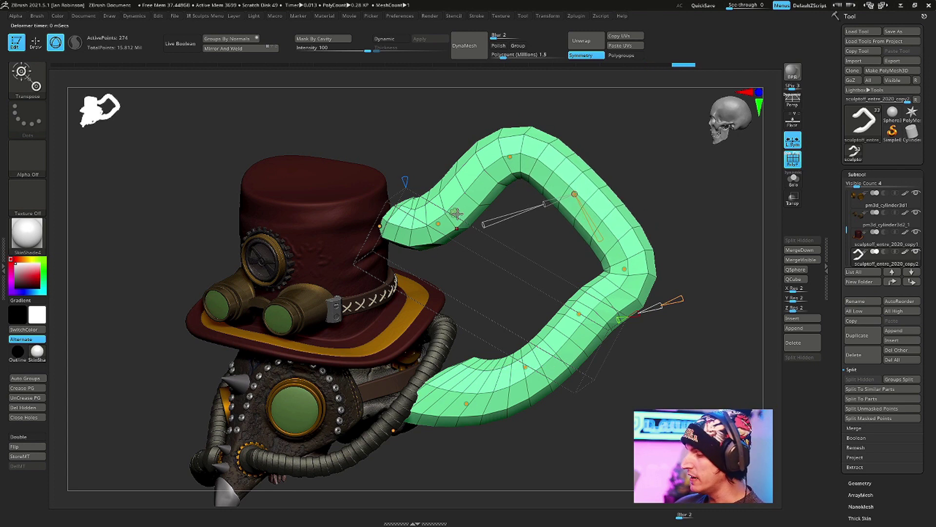
Step: Switch the tube back to Gizmo 3D and duplicate its subtool
{"action": "left_click", "coordinate": [454, 213]}
{"action": "left_click", "coordinate": [460, 215]}
{"action": "mouse_move", "coordinate": [667, 192]}
{"action": "left_mouse_down", "text": "alt"}
{"action": "mouse_move", "coordinate": [652, 174]}
{"action": "mouse_move", "coordinate": [662, 200]}
{"action": "left_mouse_up", "text": "alt"}
{"action": "key", "text": "ctrl+shift"}
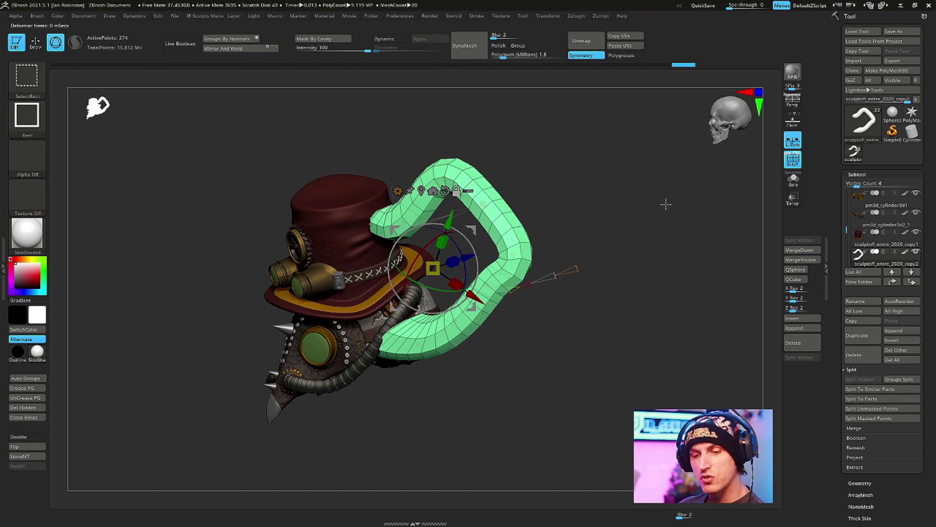
{"action": "key", "text": "ctrl+shift+d"}
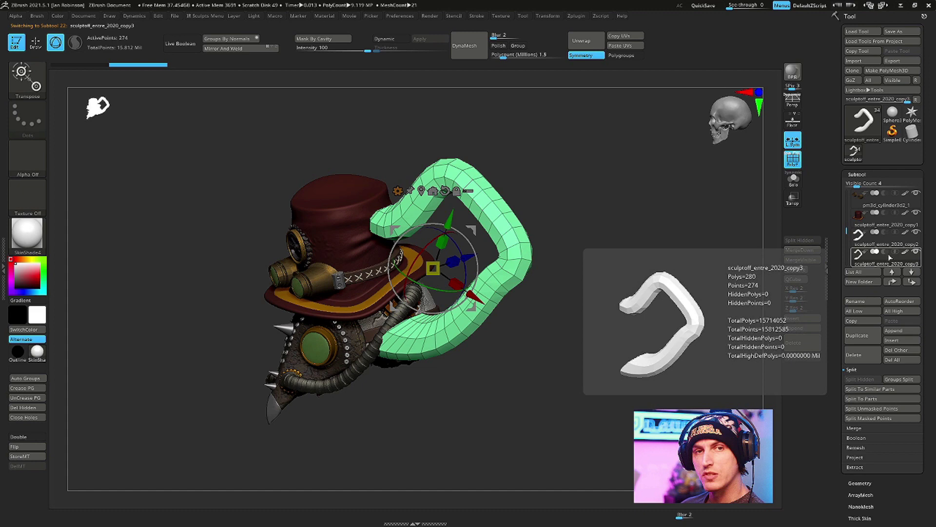
Step: Move the duplicated tube forward along the hat's side so it stands clear of the original
{"action": "left_click_drag", "start_coordinate": [469, 258], "coordinate": [271, 290]}
{"action": "left_click_drag", "start_coordinate": [317, 318], "coordinate": [382, 310]}
{"action": "left_click_drag", "start_coordinate": [599, 212], "coordinate": [592, 289]}
{"action": "left_click_drag", "start_coordinate": [351, 354], "coordinate": [259, 223]}
{"action": "left_click_drag", "start_coordinate": [512, 243], "coordinate": [624, 293]}
{"action": "left_click_drag", "start_coordinate": [633, 261], "coordinate": [688, 262]}
{"action": "left_click_drag", "start_coordinate": [370, 232], "coordinate": [341, 281]}
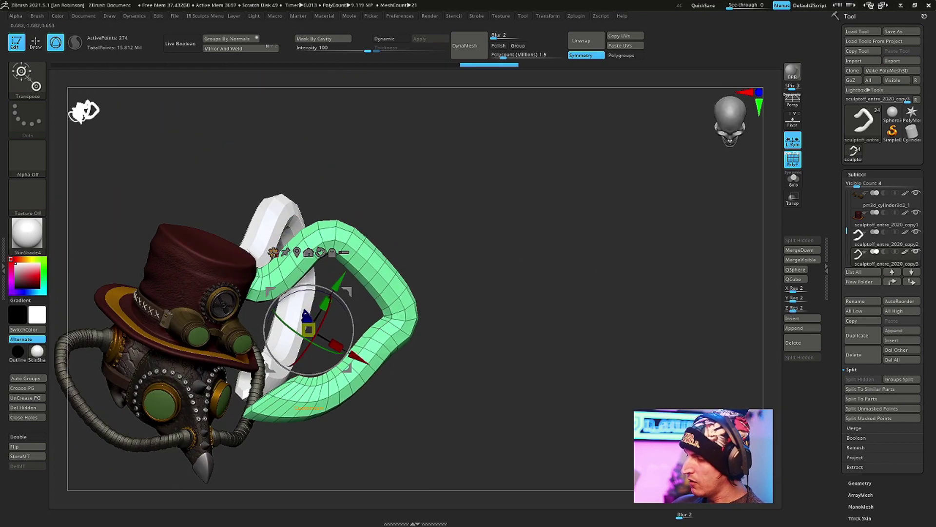
Step: Bring back Bend Curve on the duplicated tube and move its outer control points to reshape the angular arch into a rounder loop
{"action": "left_click", "coordinate": [273, 252]}
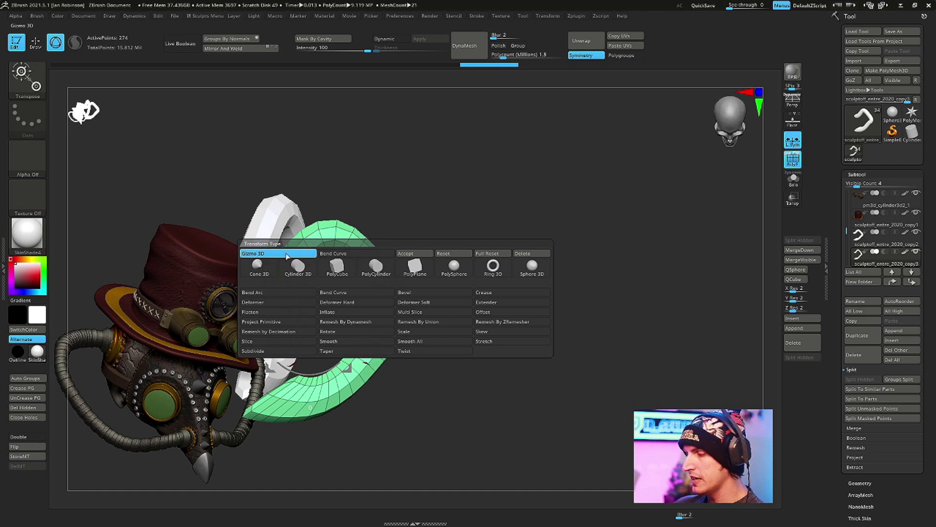
{"action": "left_click", "coordinate": [358, 253]}
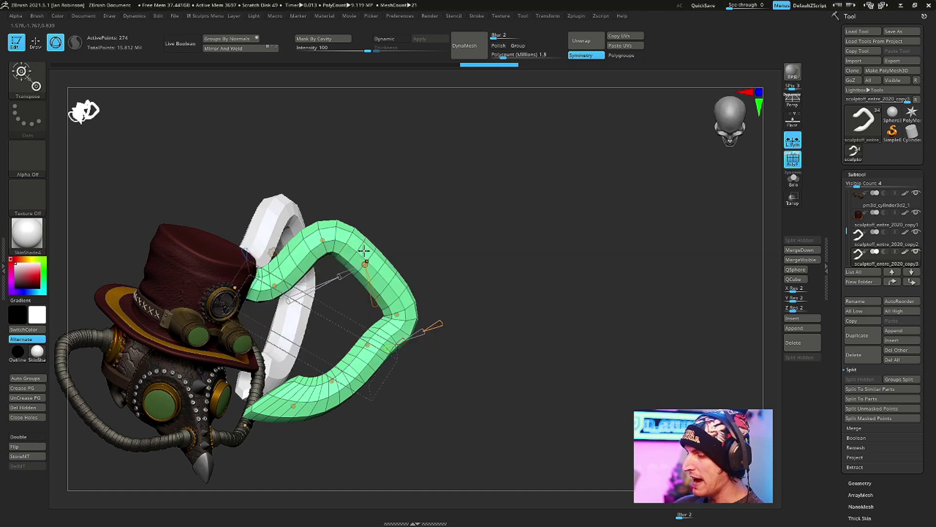
{"action": "key", "text": "f"}
{"action": "left_click_drag", "start_coordinate": [470, 293], "coordinate": [430, 304]}
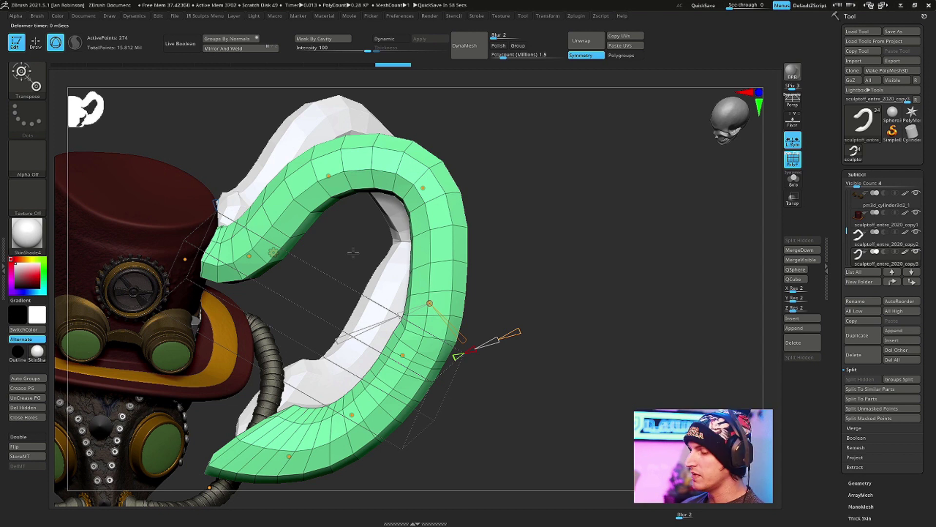
{"action": "left_click_drag", "start_coordinate": [430, 303], "coordinate": [455, 303]}
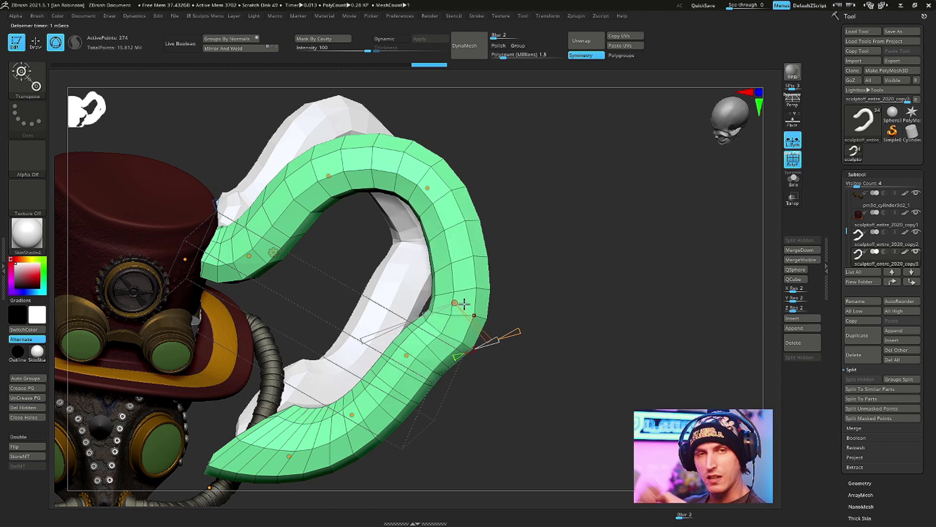
{"action": "left_click_drag", "start_coordinate": [597, 272], "coordinate": [584, 278]}
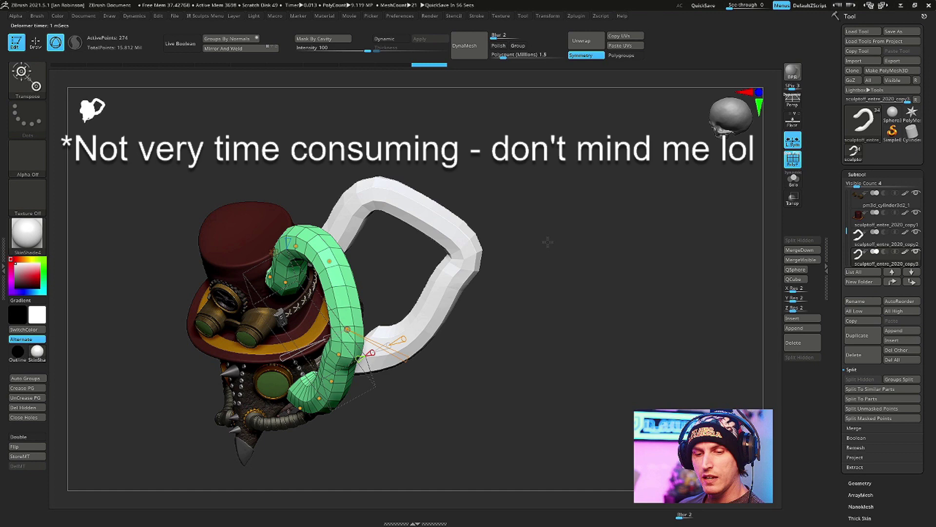
Step: Duplicate the reshaped tube's subtool, switch it to Gizmo 3D and move the new copy to the front of the mask
{"action": "key", "text": "ctrl+shift+d"}
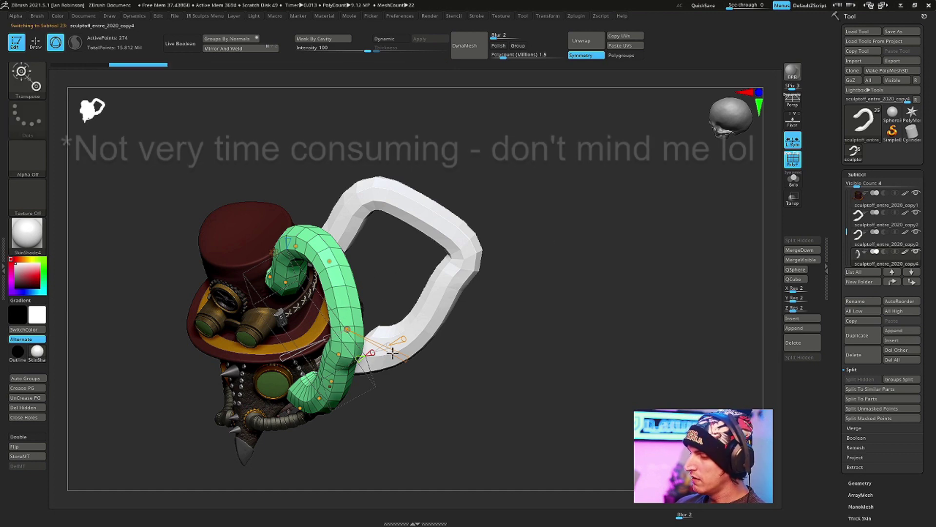
{"action": "left_click", "coordinate": [286, 250]}
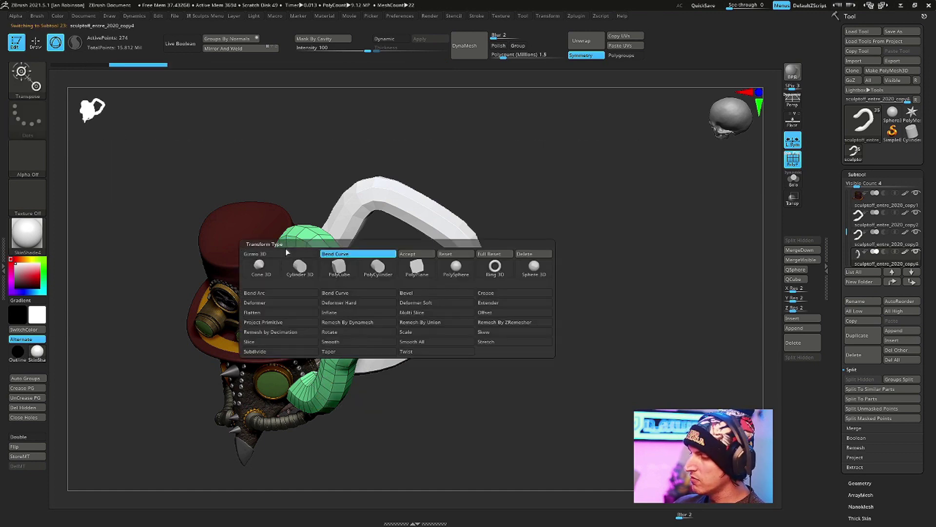
{"action": "left_click", "coordinate": [276, 253]}
{"action": "left_click_drag", "start_coordinate": [270, 294], "coordinate": [153, 357]}
{"action": "left_click_drag", "start_coordinate": [523, 346], "coordinate": [592, 281], "text": "alt"}
{"action": "left_click_drag", "start_coordinate": [264, 361], "coordinate": [248, 360]}
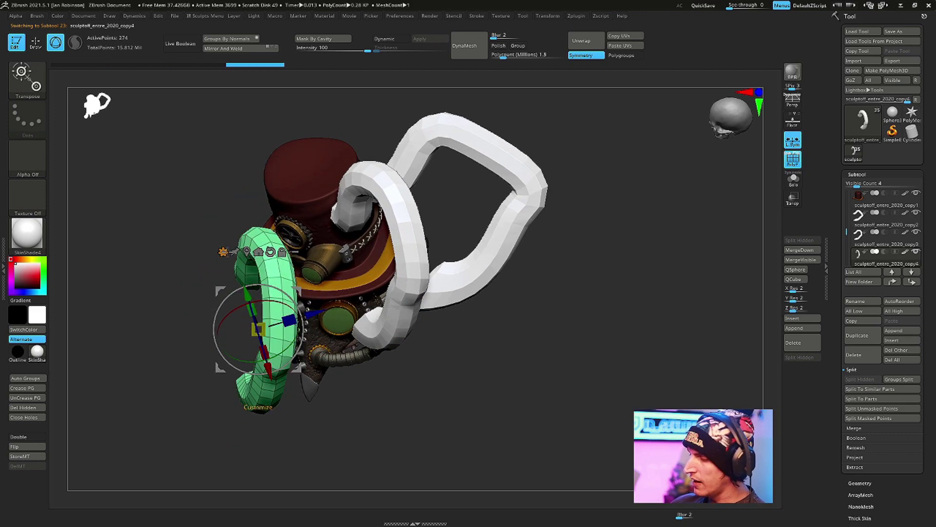
Step: Bring back Bend Curve on the third tube and pull its upper, outer and lower control points outward into a larger loop
{"action": "left_click", "coordinate": [223, 253]}
{"action": "left_click", "coordinate": [294, 256]}
{"action": "left_click_drag", "start_coordinate": [383, 415], "coordinate": [478, 395]}
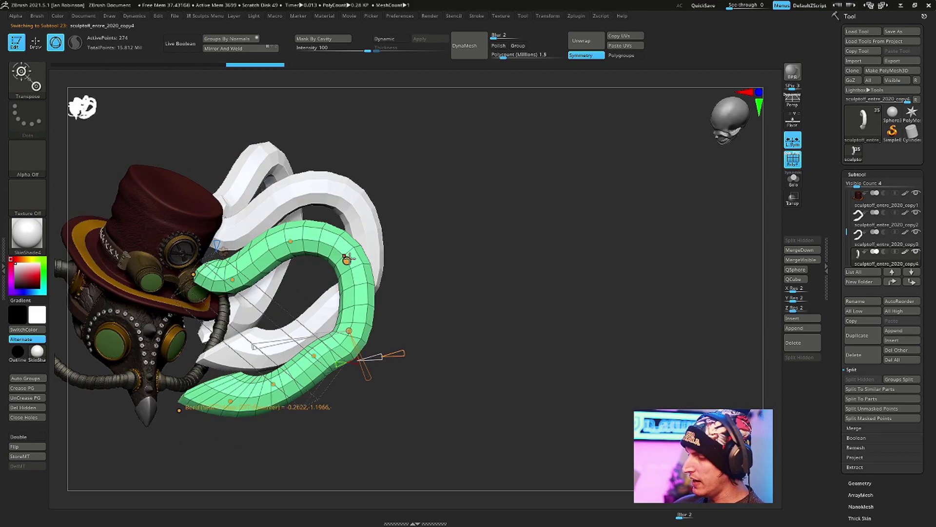
{"action": "left_click_drag", "start_coordinate": [347, 259], "coordinate": [434, 221]}
{"action": "left_click_drag", "start_coordinate": [360, 321], "coordinate": [413, 362]}
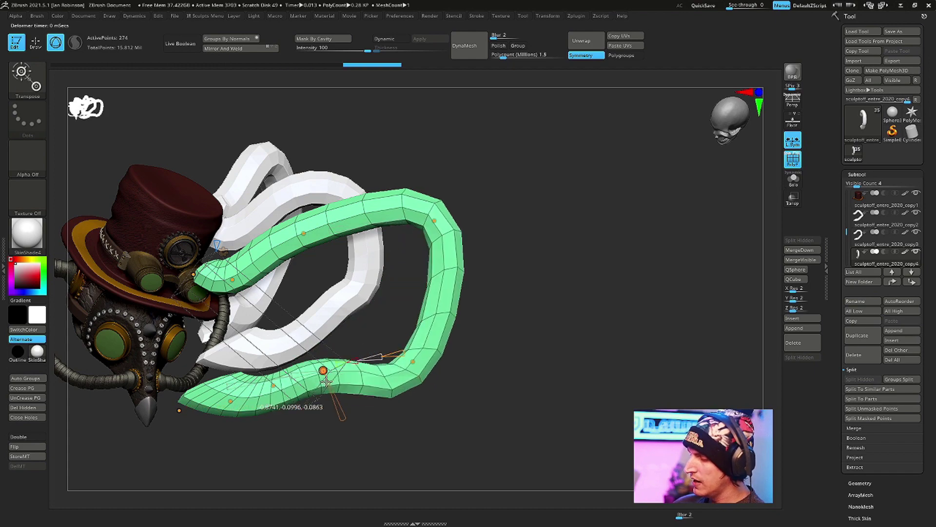
{"action": "left_click_drag", "start_coordinate": [326, 382], "coordinate": [336, 413]}
{"action": "left_click_drag", "start_coordinate": [303, 234], "coordinate": [313, 176]}
{"action": "left_click_drag", "start_coordinate": [673, 229], "coordinate": [620, 256]}
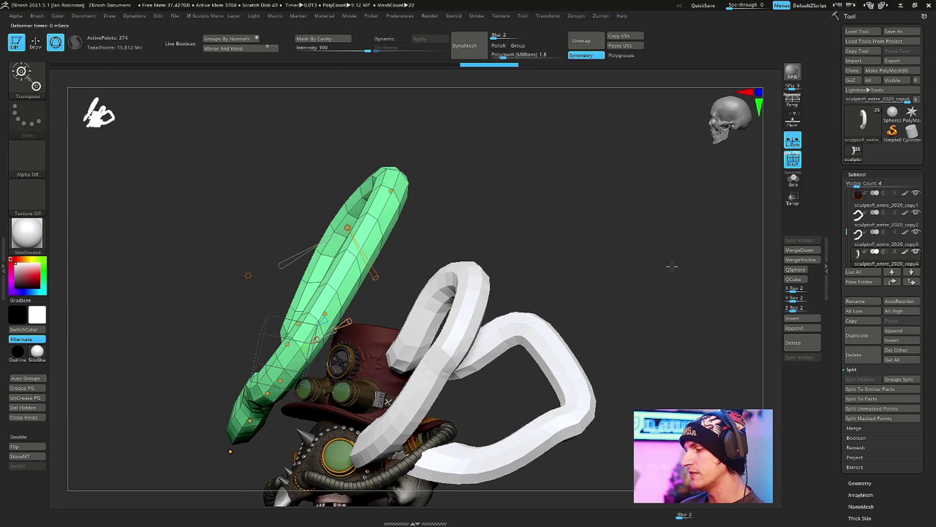
{"action": "left_click_drag", "start_coordinate": [672, 267], "coordinate": [624, 266]}
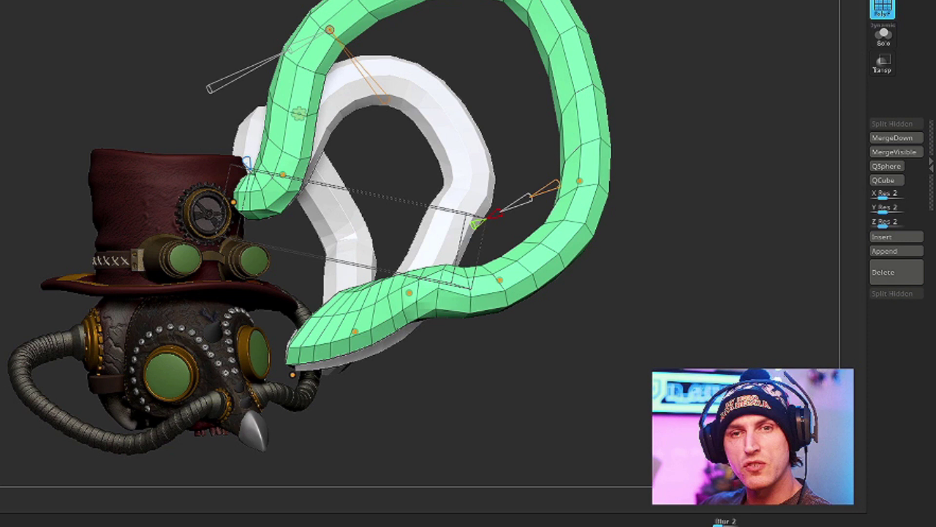